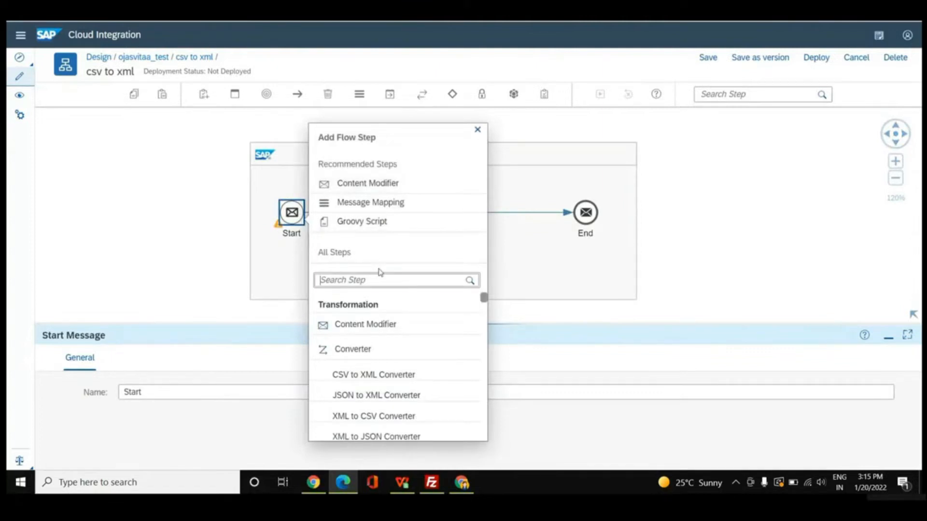
Add a Content Modifier after the Start event and set its message body type to Constant.
{"action": "left_click", "coordinate": [377, 325]}
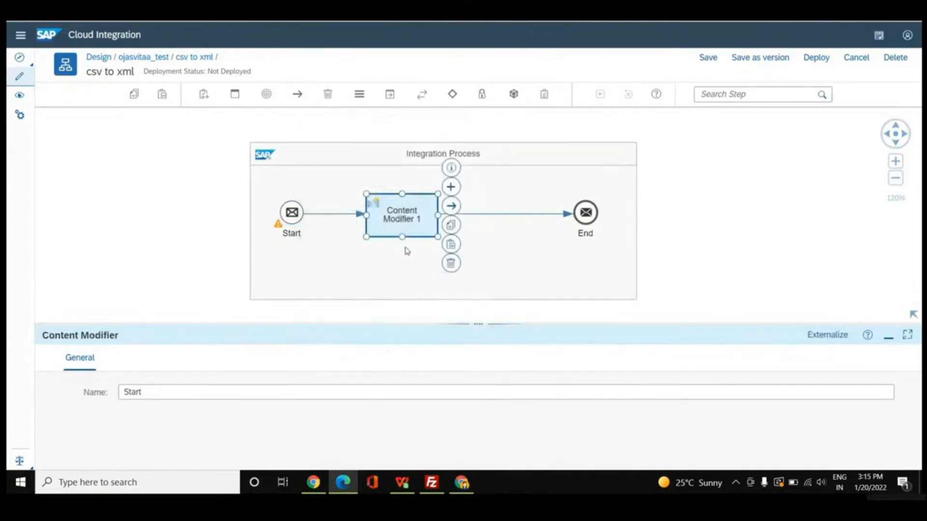
{"action": "left_click", "coordinate": [289, 358]}
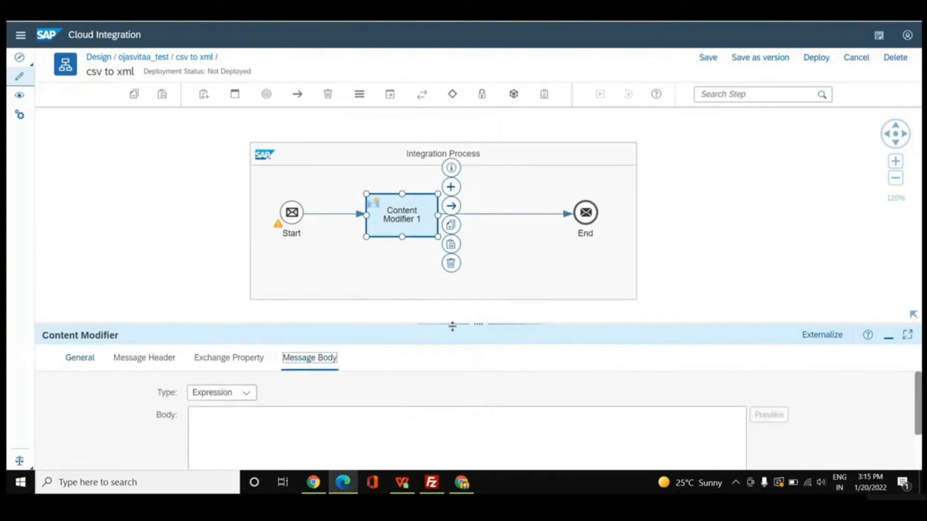
{"action": "left_click_drag", "start_coordinate": [472, 324], "coordinate": [471, 226]}
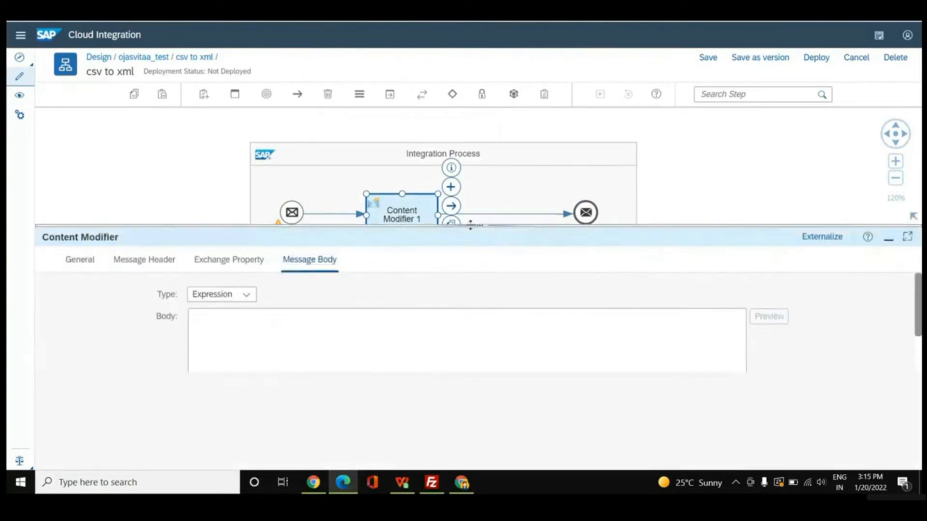
{"action": "left_click", "coordinate": [247, 295]}
{"action": "left_click", "coordinate": [241, 312]}
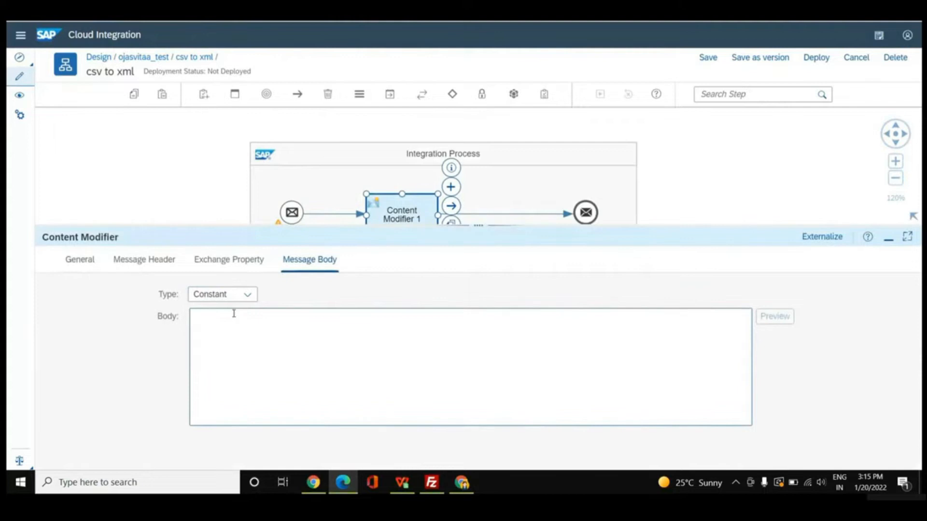
Paste the employeeID, employeeName, State and salary data into the message body and remove its leading blank line.
{"action": "left_click", "coordinate": [234, 314]}
{"action": "type", "text": "EmployeeID employeeName State salary 1 feric MP 500000 2 jay MH 300000 3 damon UP 400000"}
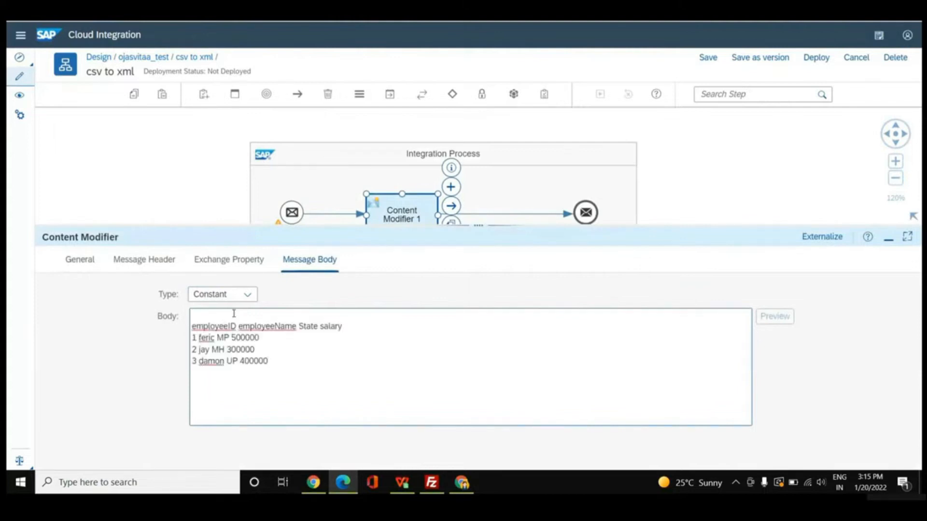
{"action": "left_click", "coordinate": [192, 325]}
{"action": "key", "text": "BackSpace"}
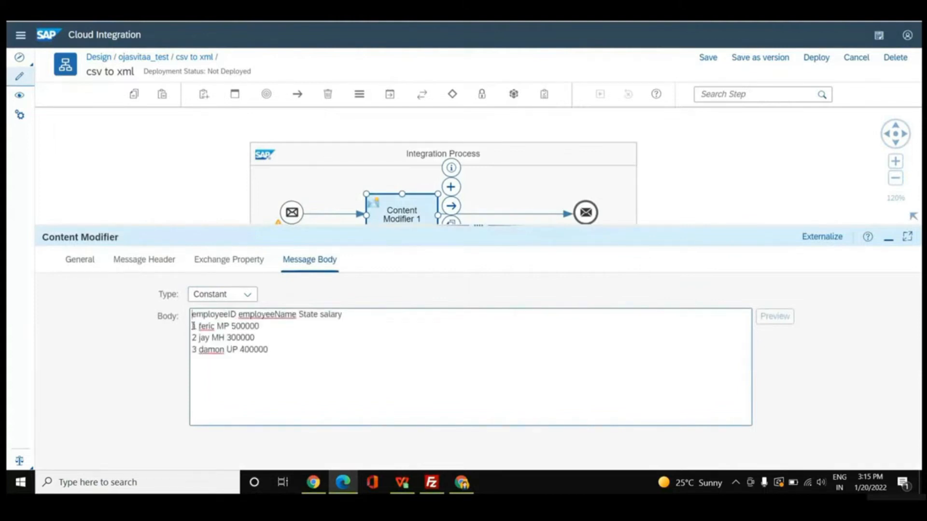
{"action": "left_click_drag", "start_coordinate": [193, 314], "coordinate": [349, 313]}
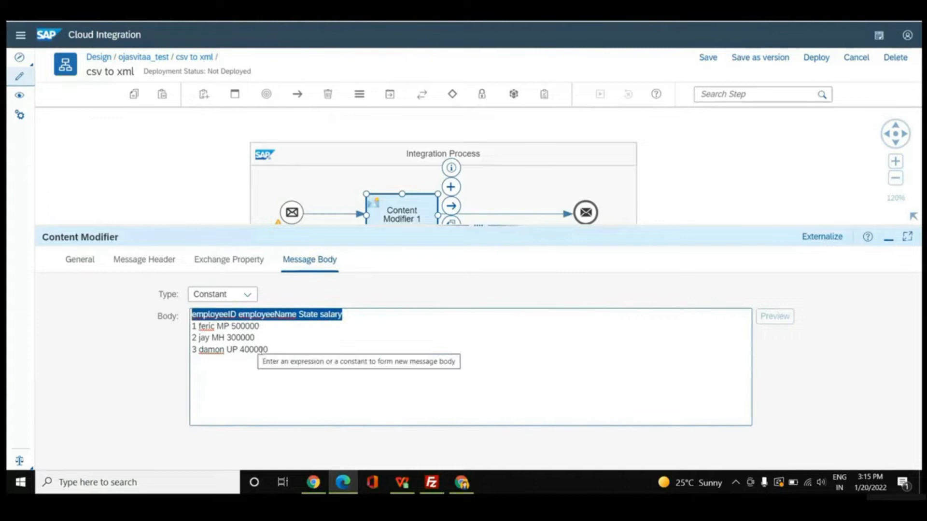
{"action": "left_click", "coordinate": [305, 356]}
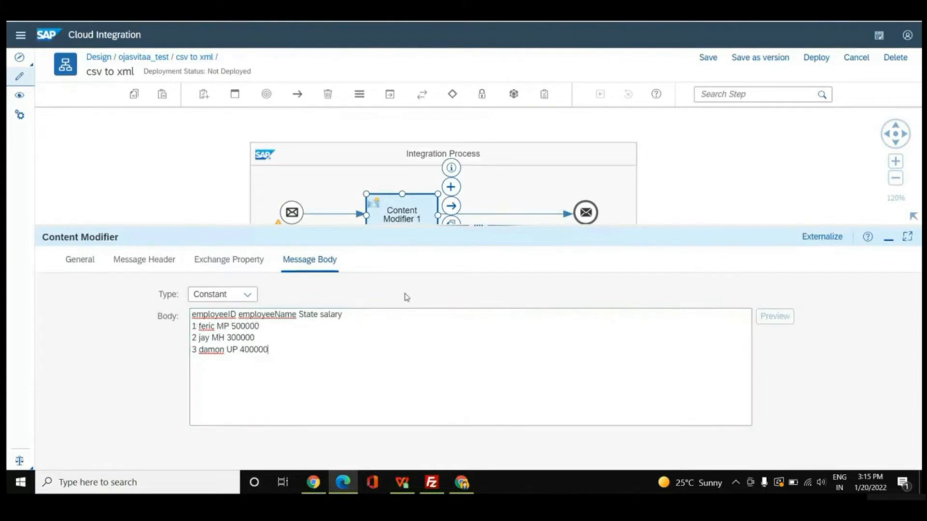
Add a CSV to XML Converter after the Content Modifier and open its processing settings.
{"action": "left_click_drag", "start_coordinate": [473, 225], "coordinate": [467, 315]}
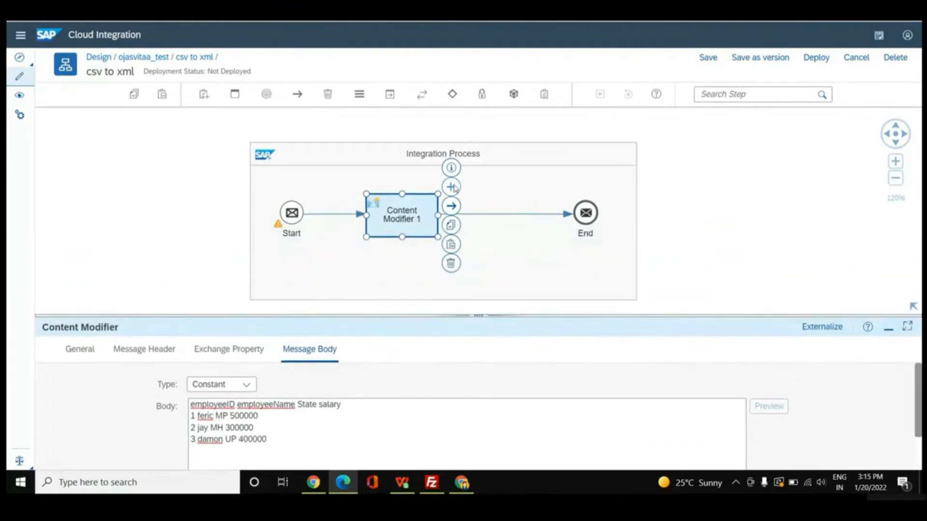
{"action": "left_click", "coordinate": [452, 187]}
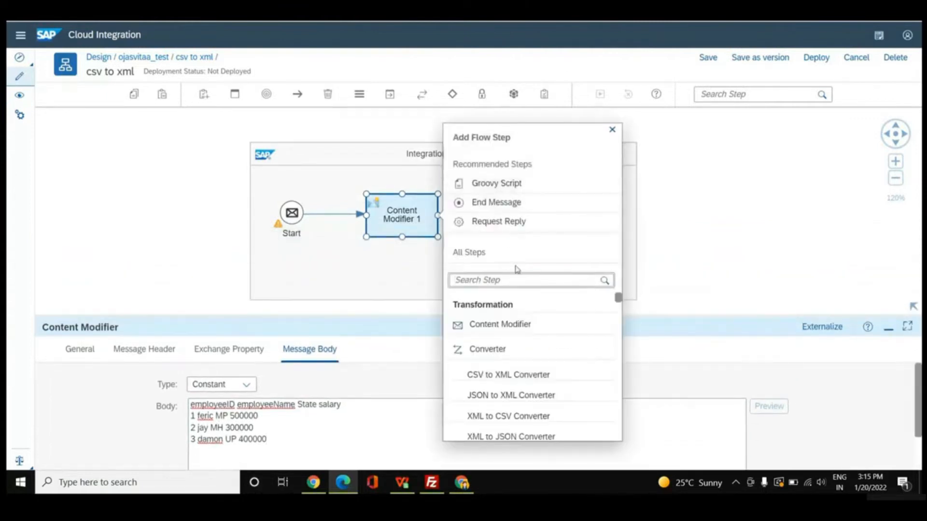
{"action": "left_click", "coordinate": [511, 374]}
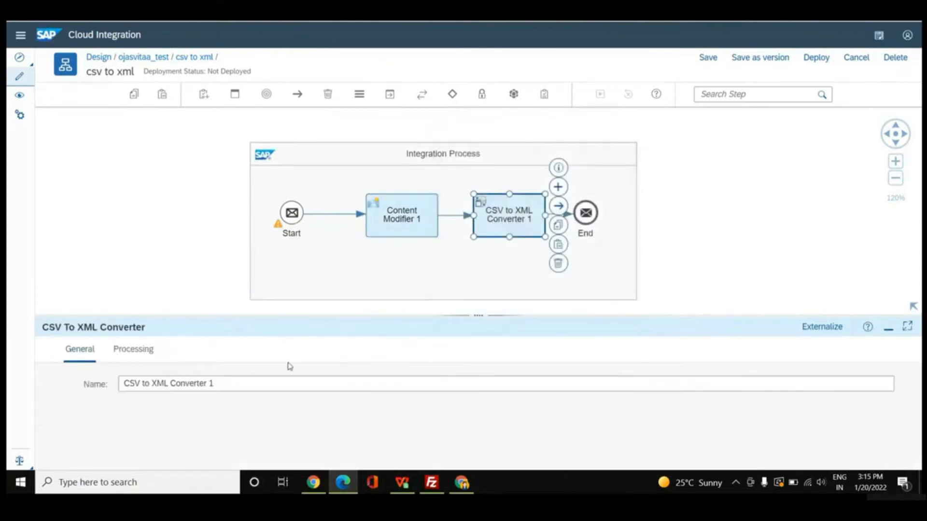
{"action": "left_click", "coordinate": [136, 350]}
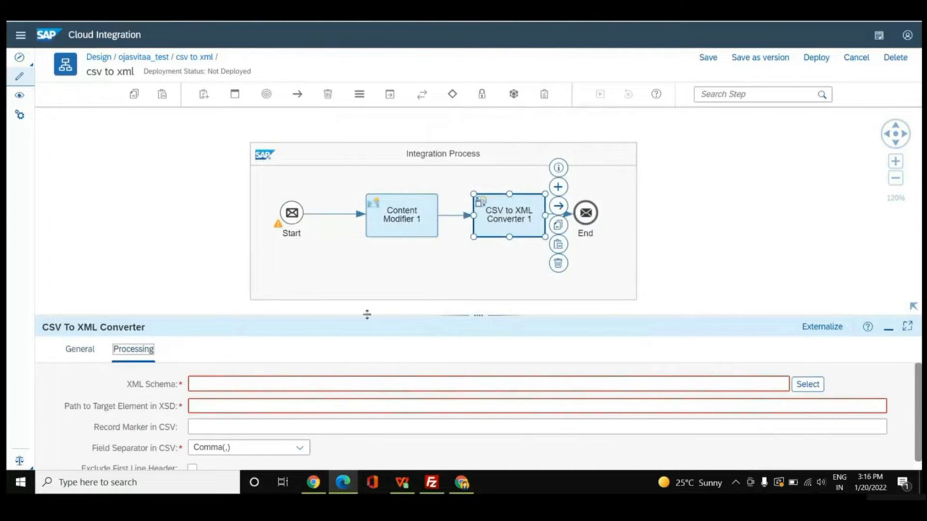
{"action": "left_click_drag", "start_coordinate": [481, 315], "coordinate": [478, 216]}
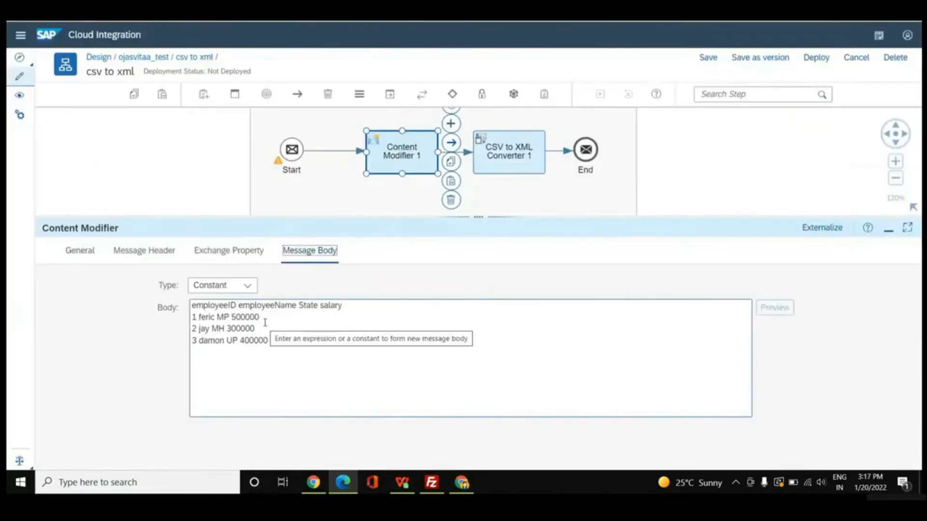
Copy the header and first employee record from the message body into the convertcsv.com CSV to XML input.
{"action": "left_click_drag", "start_coordinate": [263, 318], "coordinate": [186, 309]}
{"action": "key", "text": "ctrl+c"}
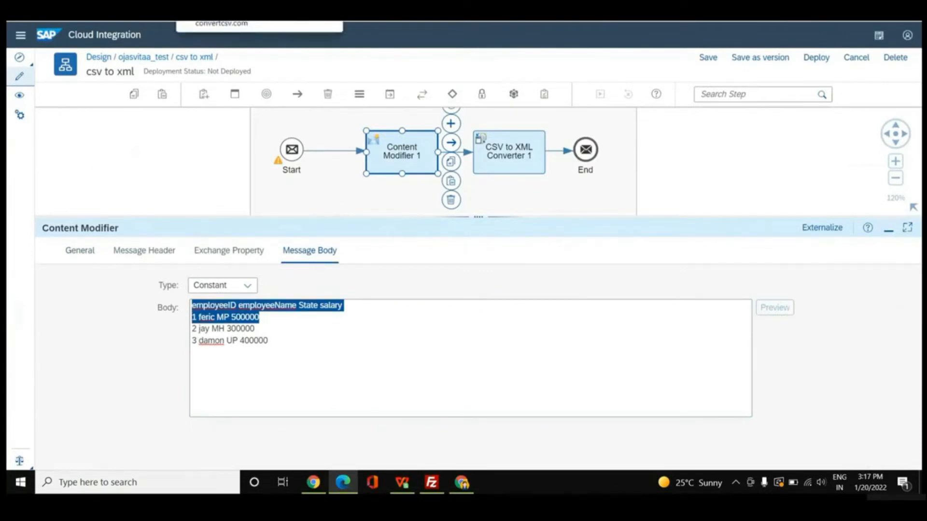
{"action": "left_click", "coordinate": [227, 10]}
{"action": "scroll", "coordinate": [432, 157], "scroll_direction": "up", "scroll_amount": 2}
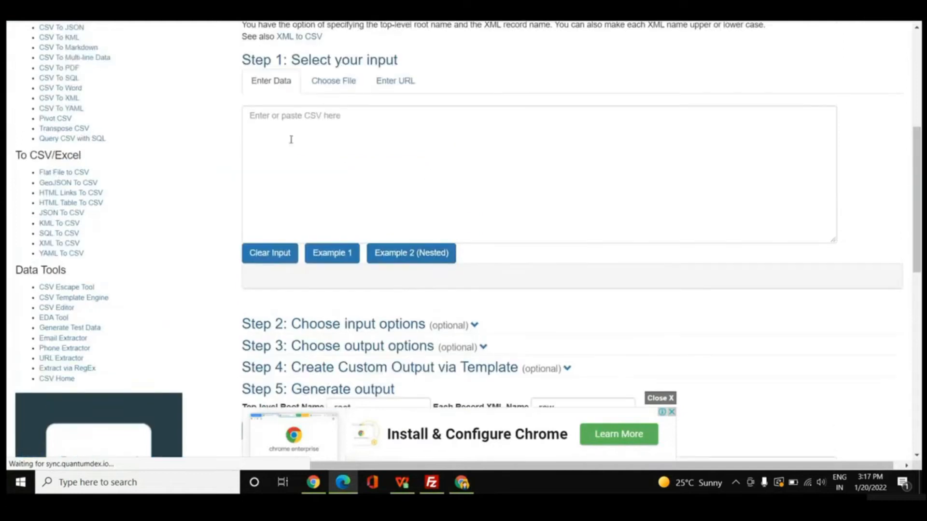
{"action": "left_click", "coordinate": [278, 123]}
{"action": "key", "text": "ctrl+v"}
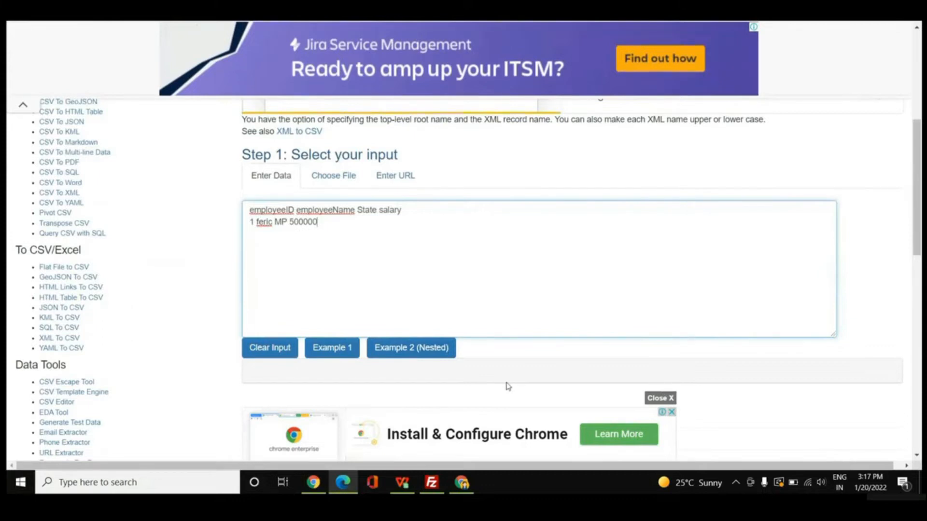
Try to convert the space-separated employee data to XML and check the result against the input.
{"action": "scroll", "coordinate": [508, 386], "scroll_direction": "down", "scroll_amount": 1}
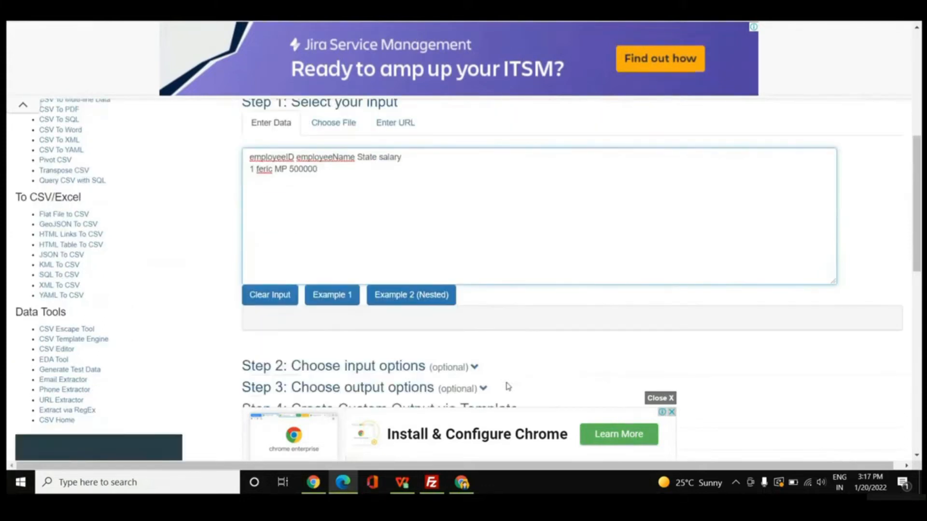
{"action": "scroll", "coordinate": [508, 387], "scroll_direction": "down", "scroll_amount": 1}
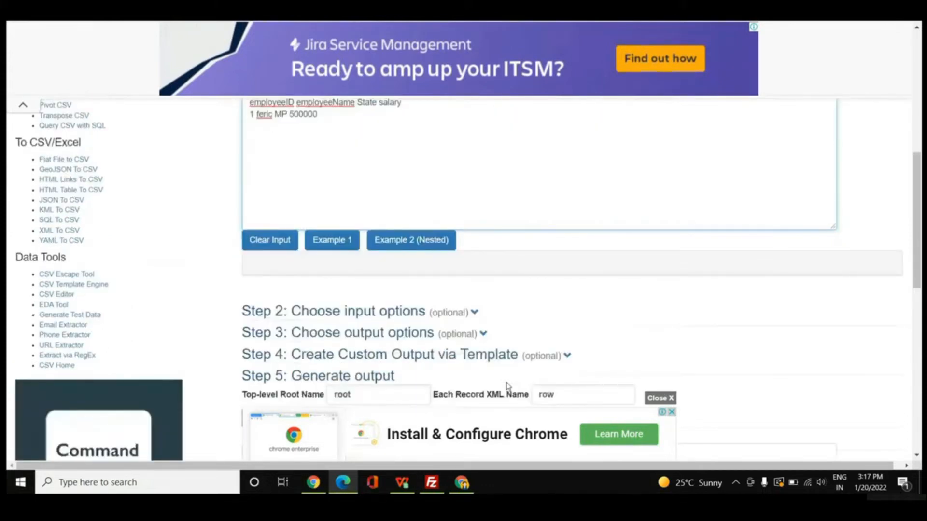
{"action": "scroll", "coordinate": [508, 386], "scroll_direction": "down", "scroll_amount": 2}
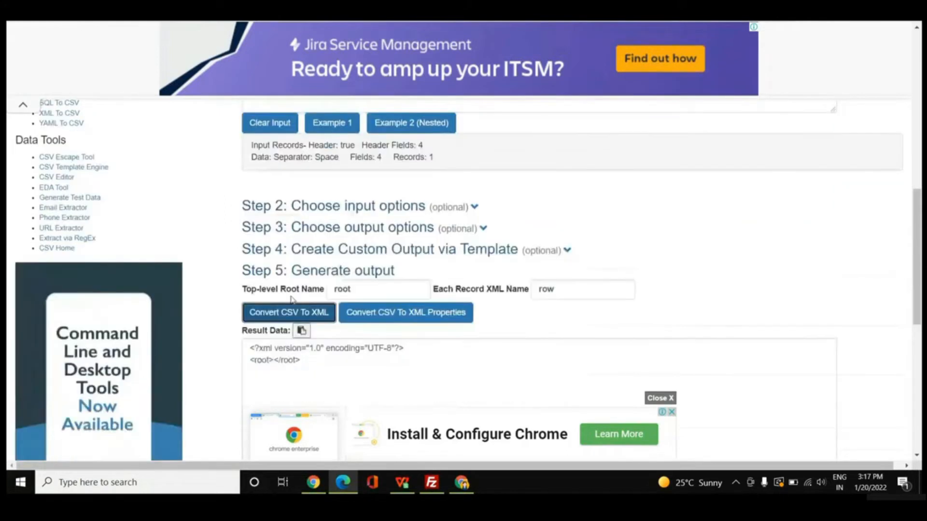
{"action": "scroll", "coordinate": [411, 370], "scroll_direction": "down", "scroll_amount": 2}
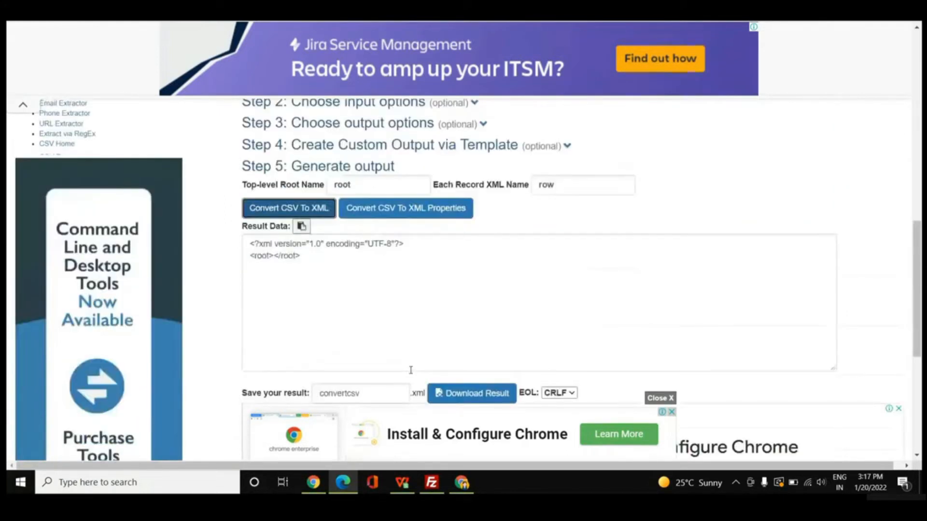
{"action": "scroll", "coordinate": [410, 370], "scroll_direction": "up", "scroll_amount": 8}
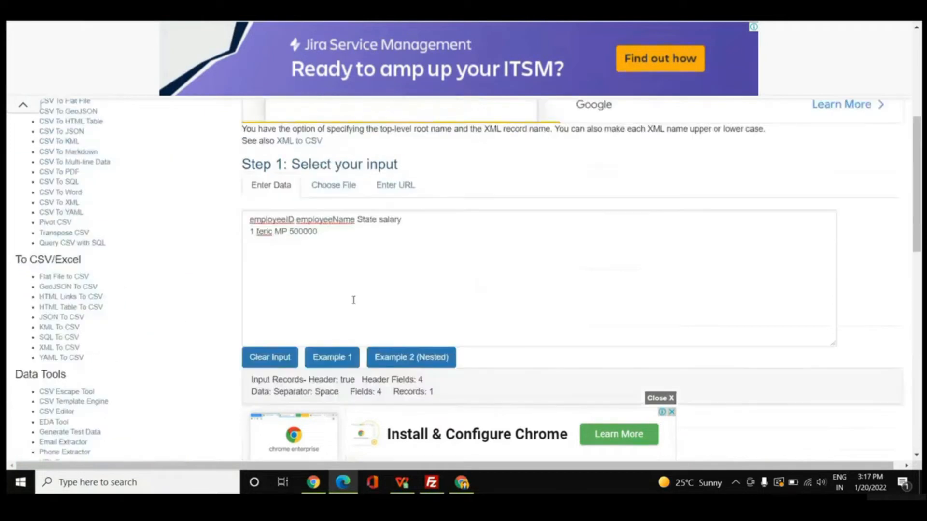
{"action": "scroll", "coordinate": [358, 300], "scroll_direction": "down", "scroll_amount": 1}
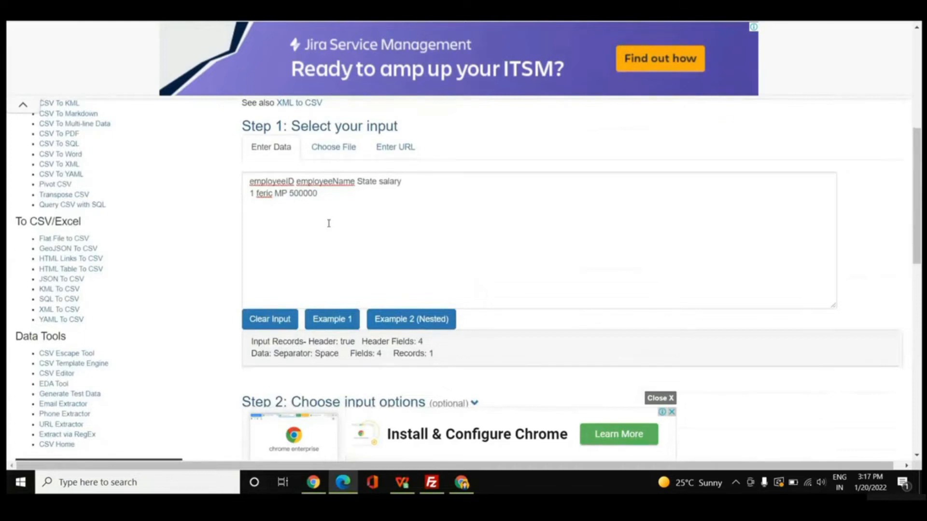
{"action": "scroll", "coordinate": [389, 262], "scroll_direction": "down", "scroll_amount": 2}
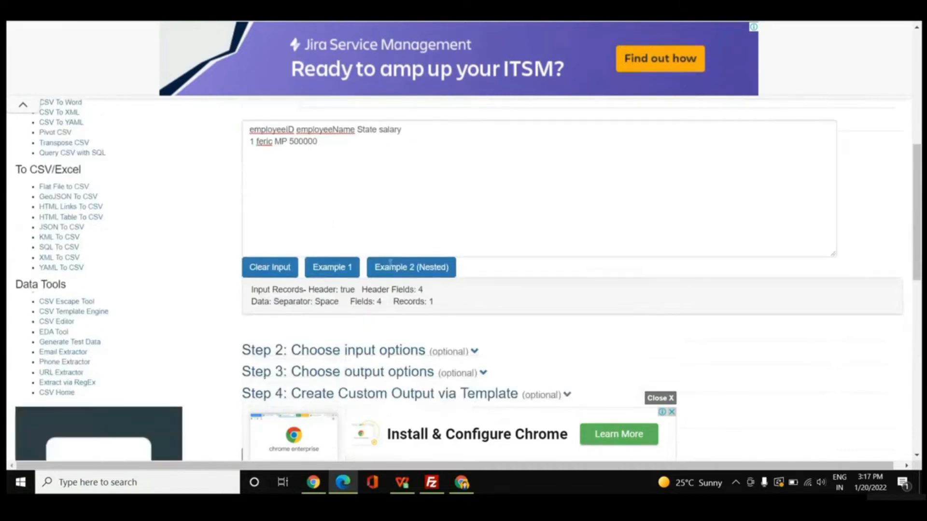
{"action": "scroll", "coordinate": [390, 261], "scroll_direction": "down", "scroll_amount": 4}
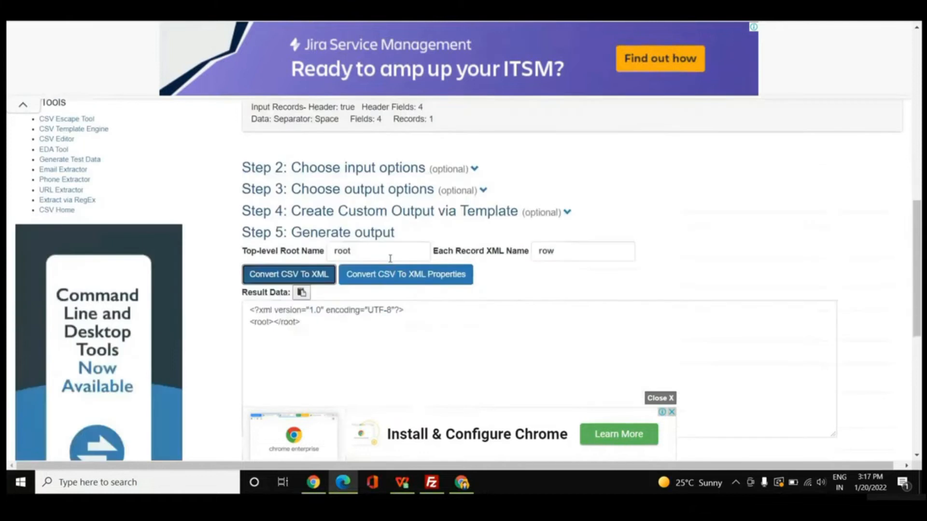
{"action": "scroll", "coordinate": [390, 258], "scroll_direction": "up", "scroll_amount": 5}
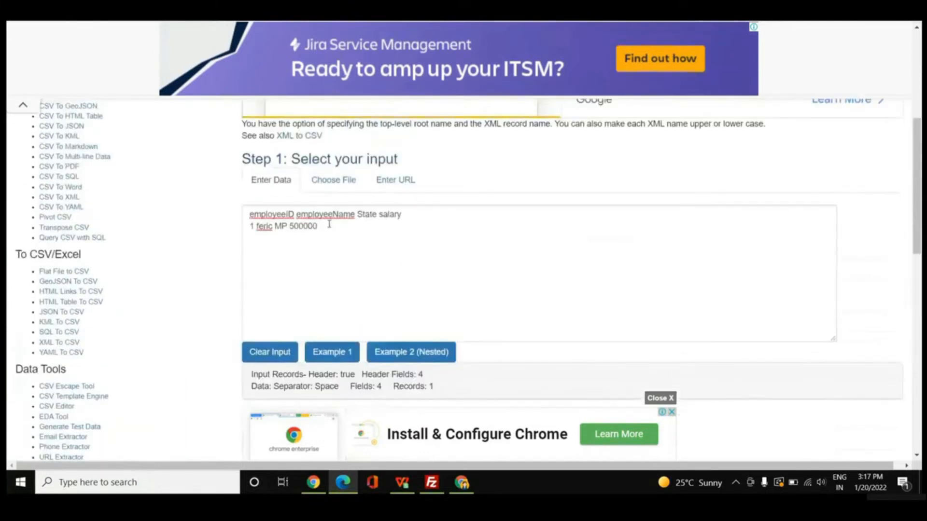
Separate the fields of the header line and the employee record with commas in the CSV input.
{"action": "left_click", "coordinate": [297, 215]}
{"action": "type", "text": ","}
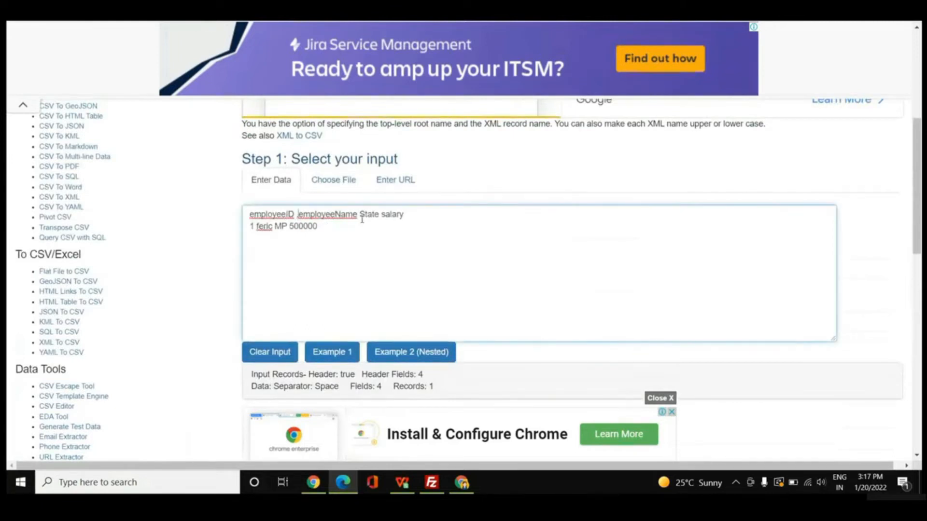
{"action": "left_click", "coordinate": [362, 219]}
{"action": "type", "text": ","}
{"action": "left_click", "coordinate": [385, 216]}
{"action": "type", "text": ","}
{"action": "left_click", "coordinate": [256, 230]}
{"action": "type", "text": ","}
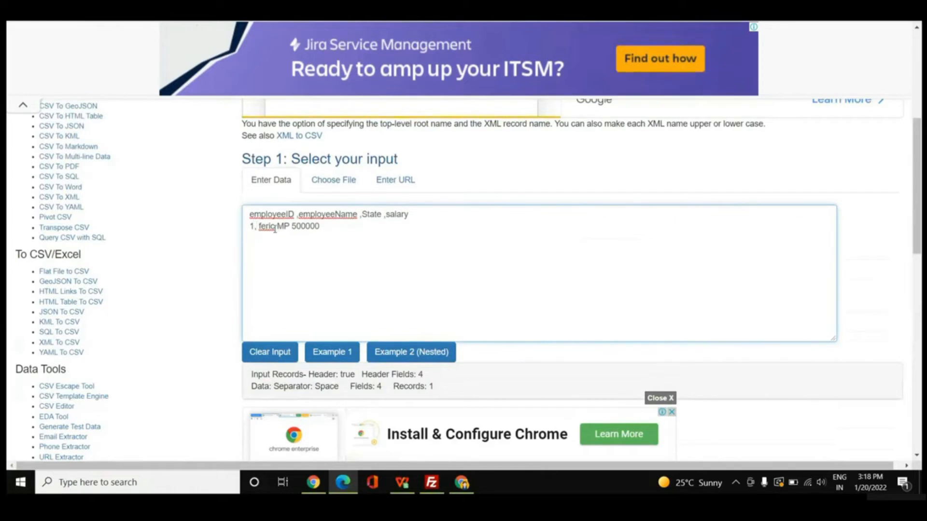
{"action": "left_click", "coordinate": [274, 229]}
{"action": "type", "text": ","}
{"action": "left_click", "coordinate": [293, 227]}
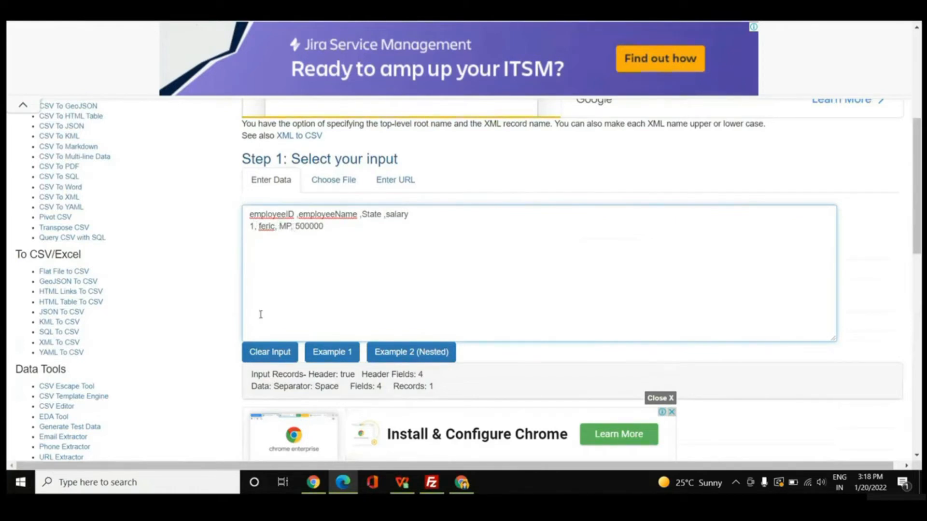
Convert the comma-separated employee data to XML and review the generated result.
{"action": "scroll", "coordinate": [336, 360], "scroll_direction": "down", "scroll_amount": 1}
{"action": "scroll", "coordinate": [336, 359], "scroll_direction": "down", "scroll_amount": 3}
{"action": "left_click", "coordinate": [314, 312]}
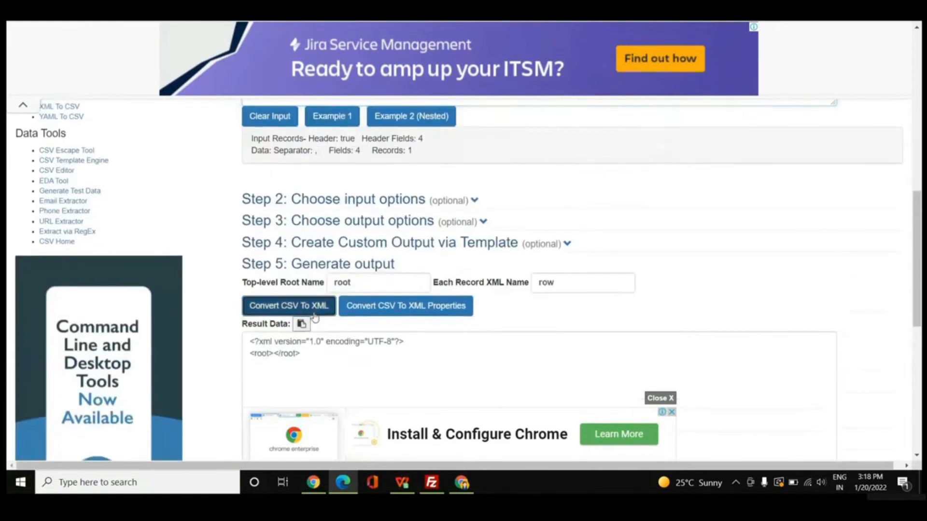
{"action": "scroll", "coordinate": [431, 370], "scroll_direction": "down", "scroll_amount": 1}
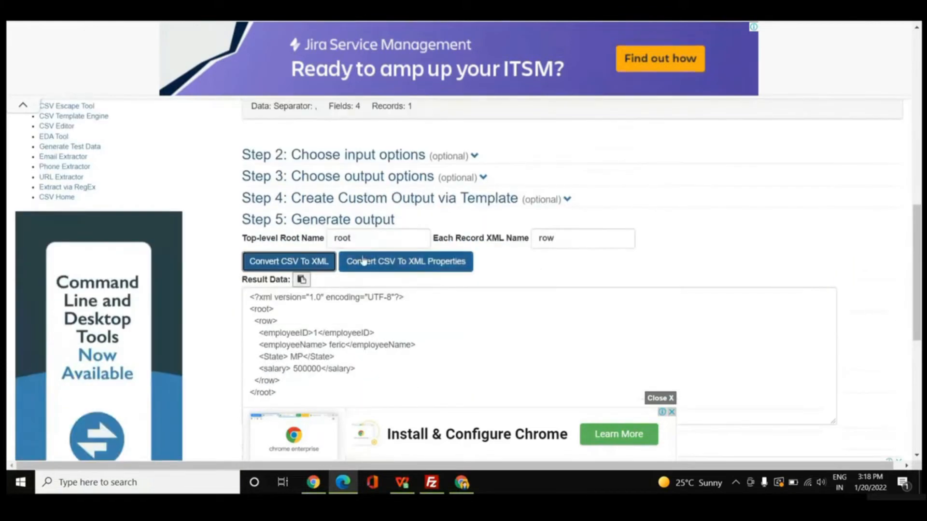
{"action": "scroll", "coordinate": [404, 383], "scroll_direction": "down", "scroll_amount": 2}
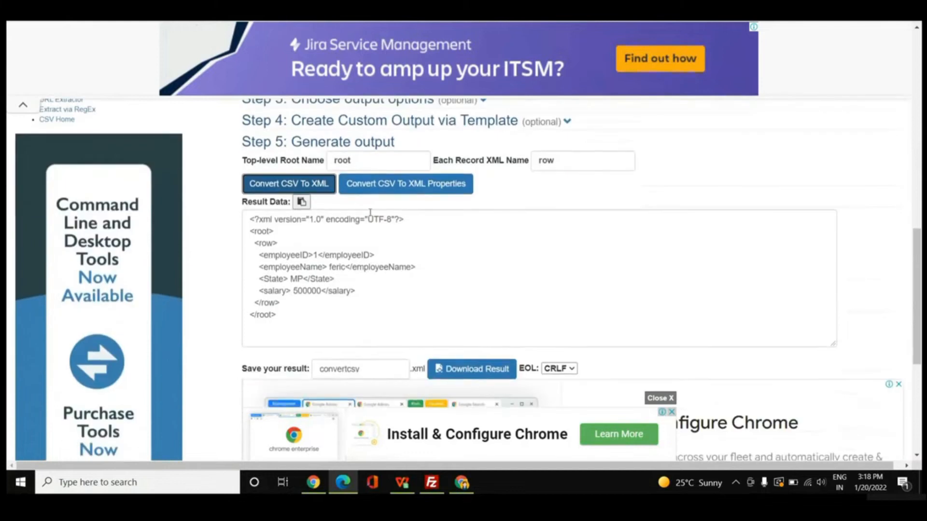
Set the top-level root name to record and the XML name of each record to employeeDetail.
{"action": "left_click", "coordinate": [353, 162]}
{"action": "key", "text": "BackSpace"}
{"action": "type", "text": "ecord"}
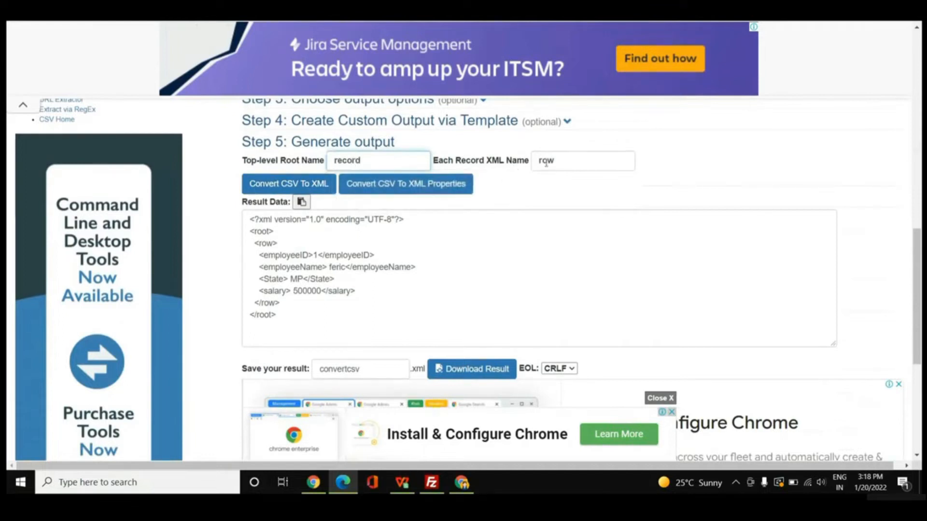
{"action": "left_click", "coordinate": [556, 161]}
{"action": "key", "text": "BackSpace"}
{"action": "type", "text": "e"}
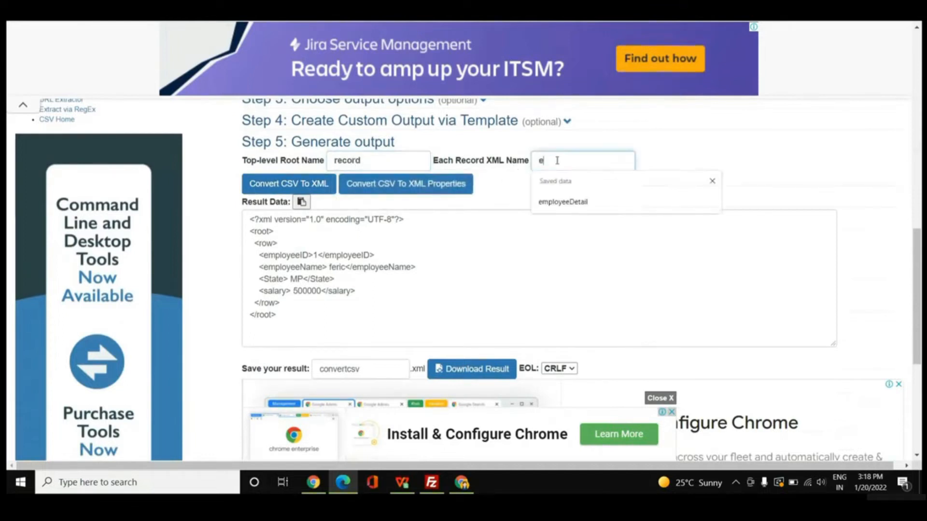
{"action": "type", "text": "mployee"}
{"action": "left_click", "coordinate": [570, 209]}
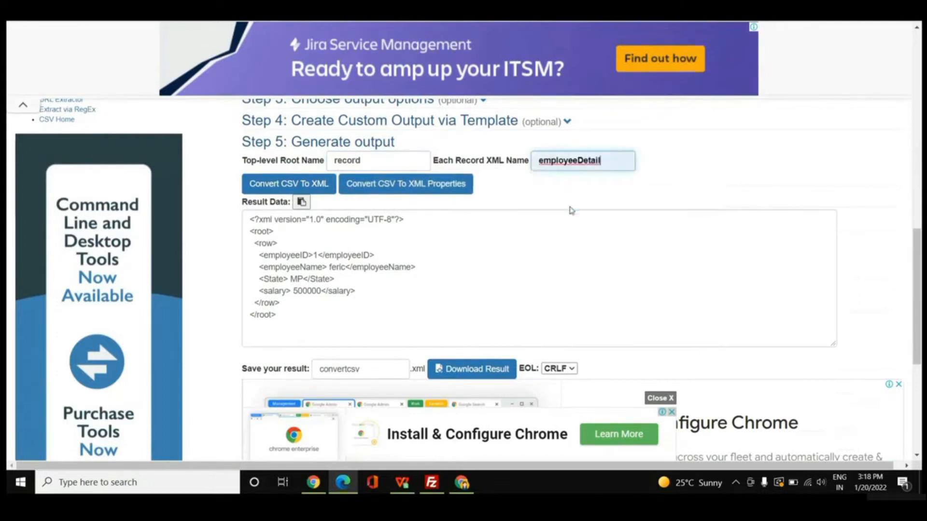
Regenerate the XML with the new element names and select the entire result.
{"action": "left_click", "coordinate": [293, 186]}
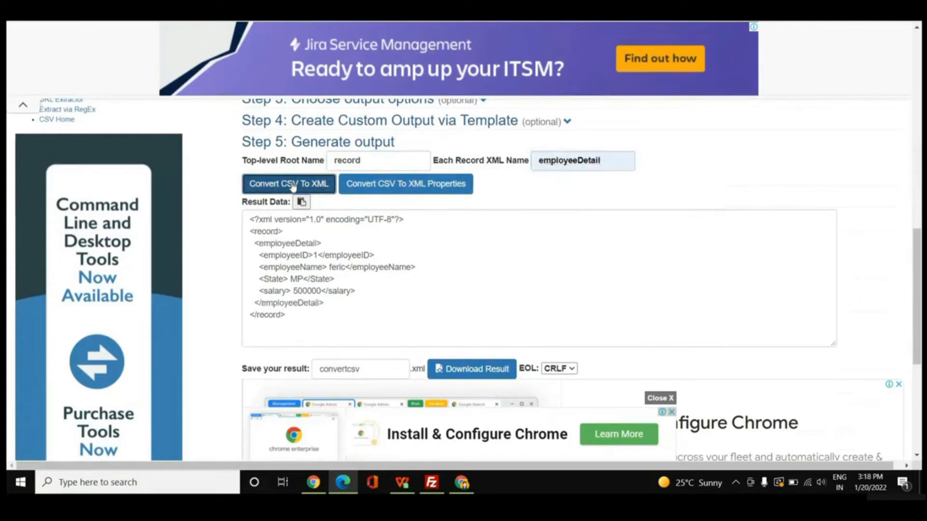
{"action": "left_click_drag", "start_coordinate": [293, 320], "coordinate": [246, 219]}
{"action": "key", "text": "ctrl+c"}
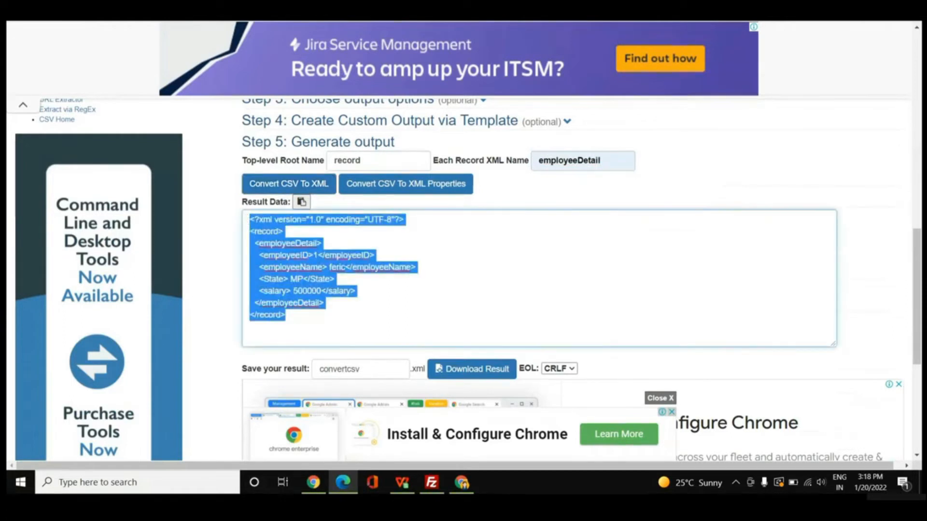
Switch to the Liquid Technologies XML-to-XSD tool and replace its placeholder comment with the copied employee XML.
{"action": "left_click", "coordinate": [398, 6]}
{"action": "left_click_drag", "start_coordinate": [401, 183], "coordinate": [268, 192]}
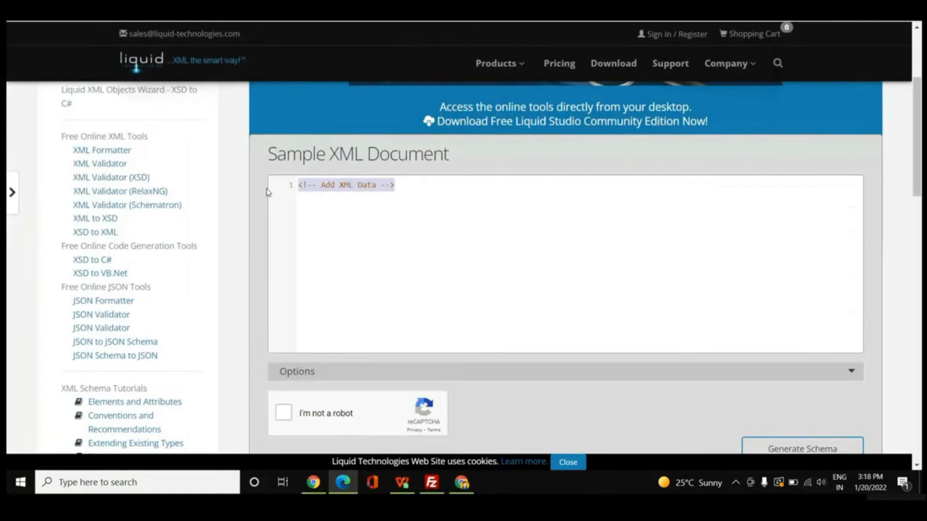
{"action": "key", "text": "ctrl+v"}
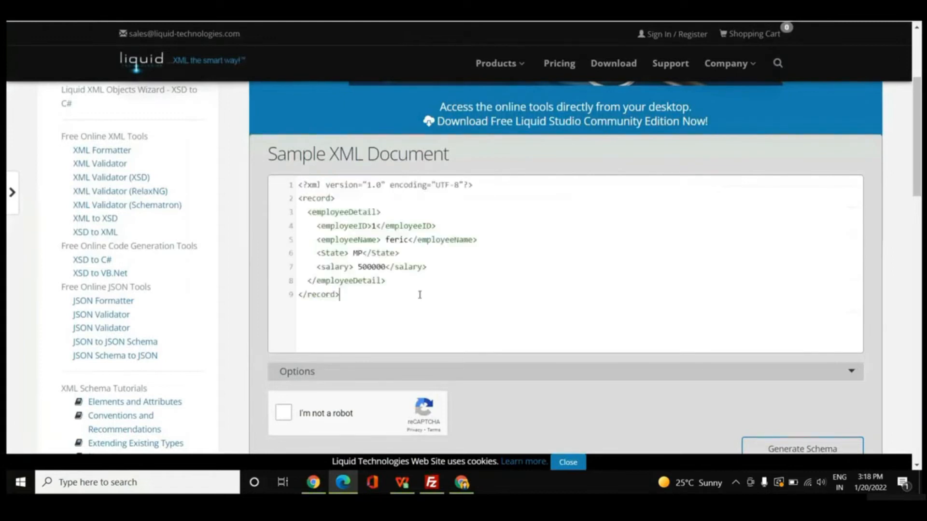
Complete the robot check and generate the XML schema from the sample employee document.
{"action": "scroll", "coordinate": [419, 298], "scroll_direction": "down", "scroll_amount": 1}
{"action": "left_click", "coordinate": [283, 353]}
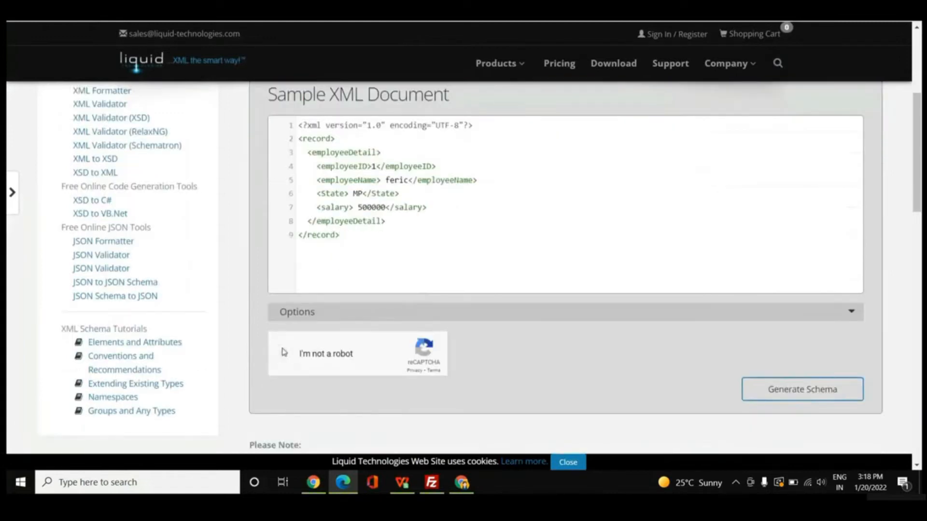
{"action": "left_click", "coordinate": [777, 394]}
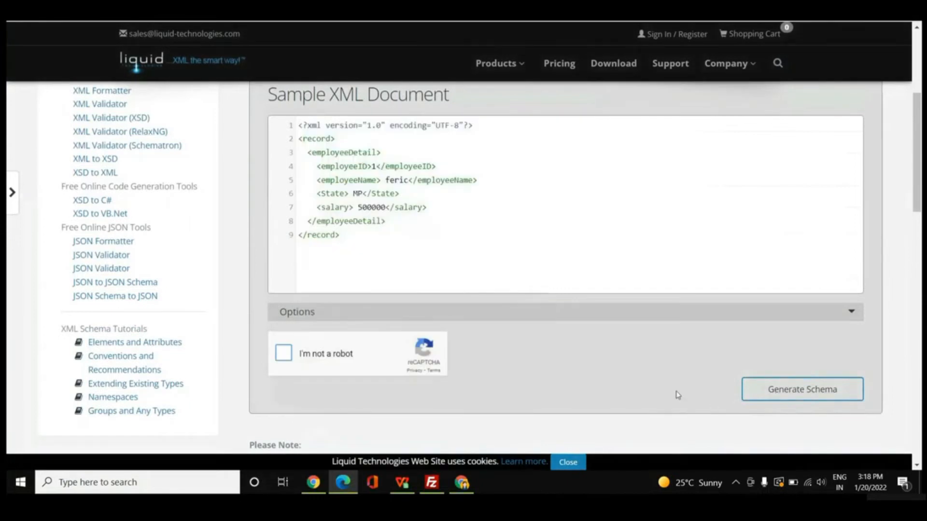
{"action": "left_click", "coordinate": [278, 354]}
{"action": "left_click", "coordinate": [777, 394]}
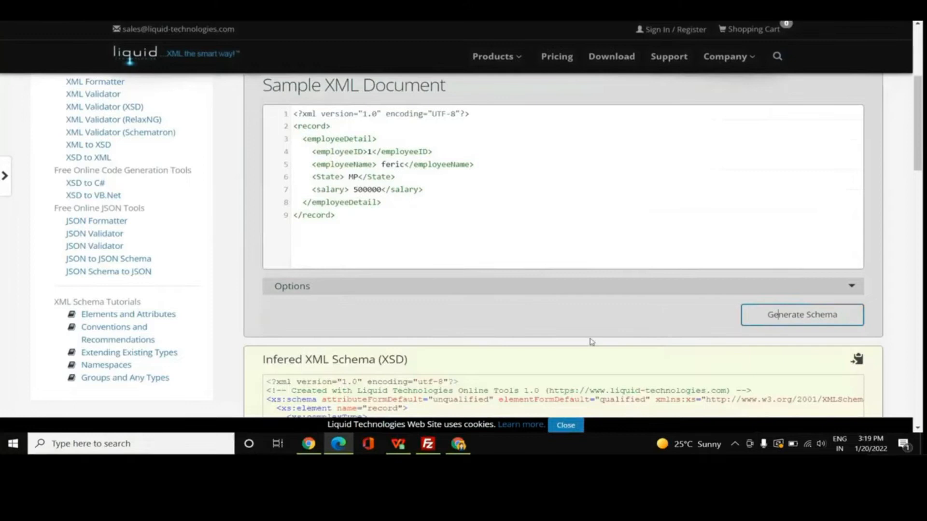
Copy the entire inferred XSD and paste it into an empty Notepad++ document.
{"action": "scroll", "coordinate": [586, 341], "scroll_direction": "down", "scroll_amount": 4}
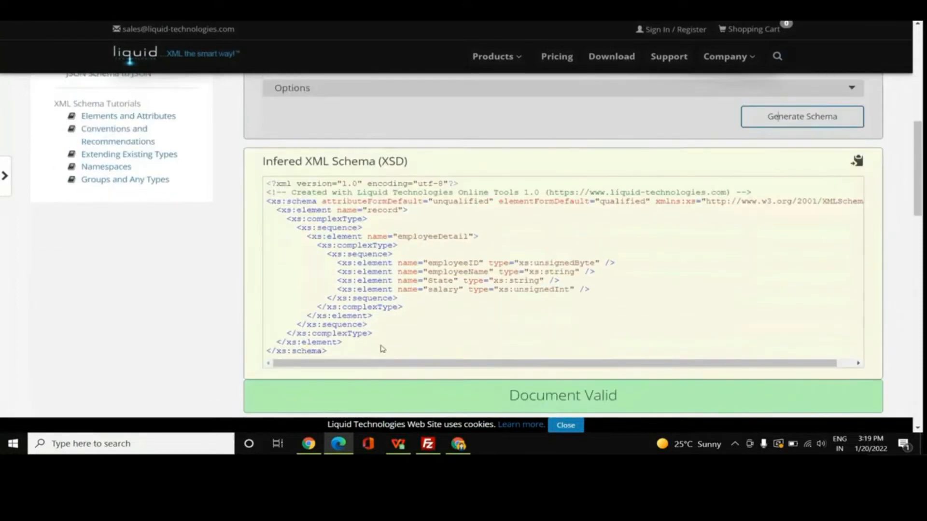
{"action": "left_click_drag", "start_coordinate": [341, 354], "coordinate": [260, 181]}
{"action": "key", "text": "ctrl+c"}
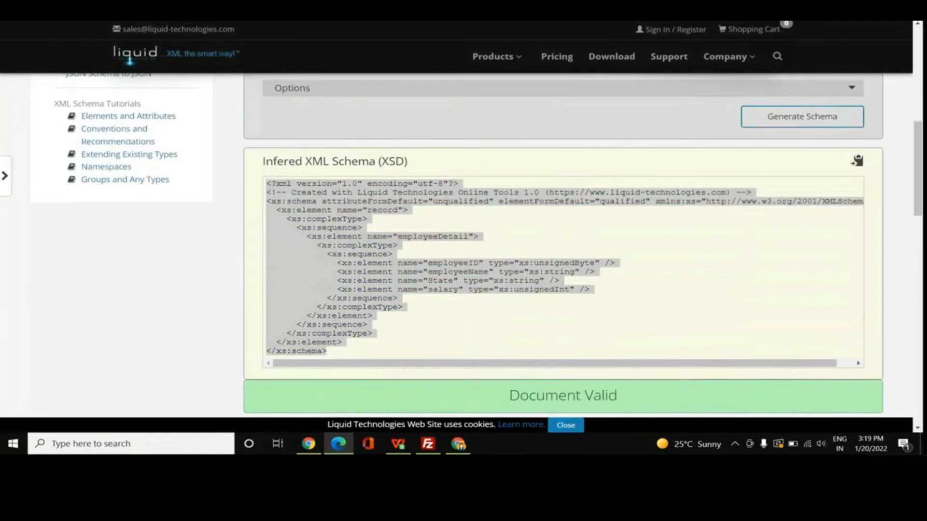
{"action": "key", "text": "ctrl+Tab"}
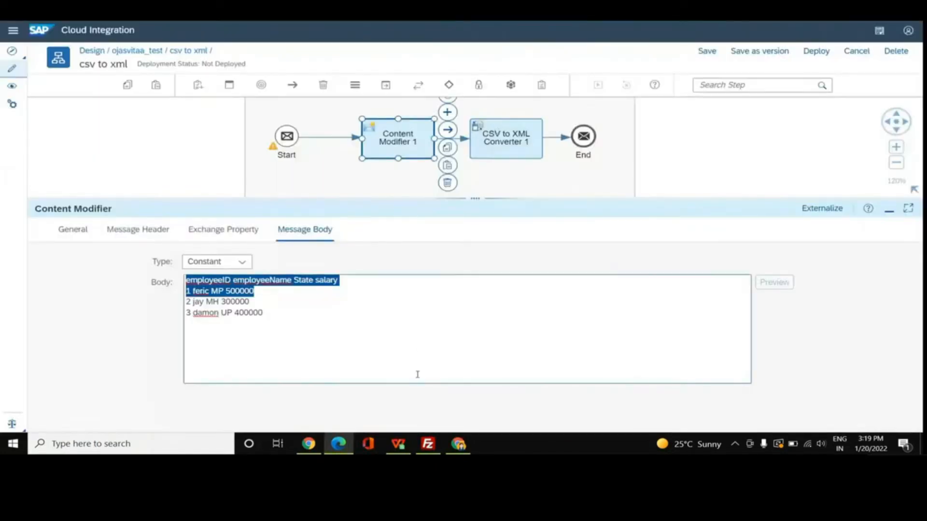
{"action": "left_click", "coordinate": [115, 448]}
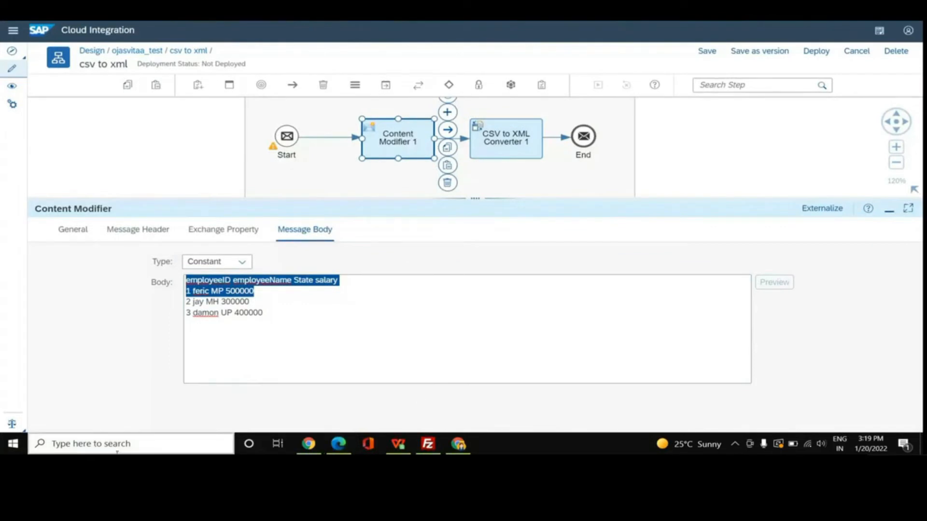
{"action": "type", "text": "not"}
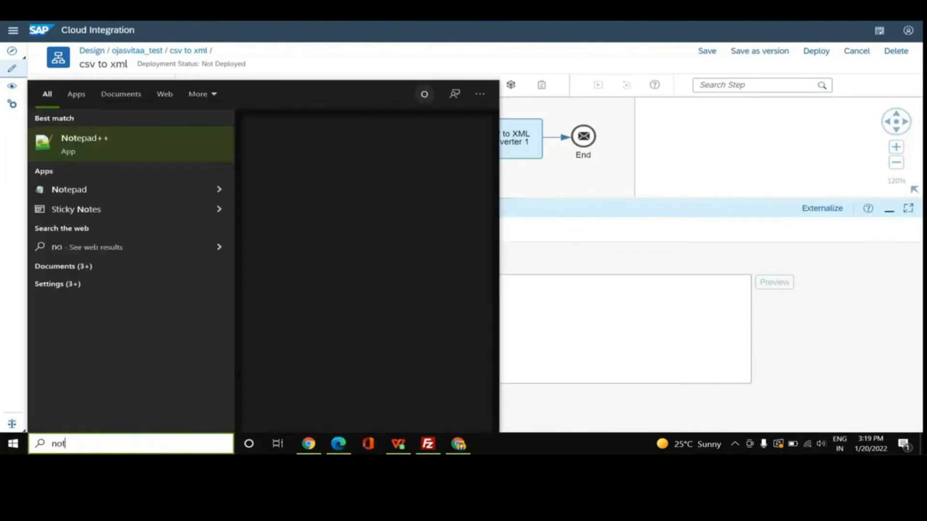
{"action": "left_click", "coordinate": [131, 153]}
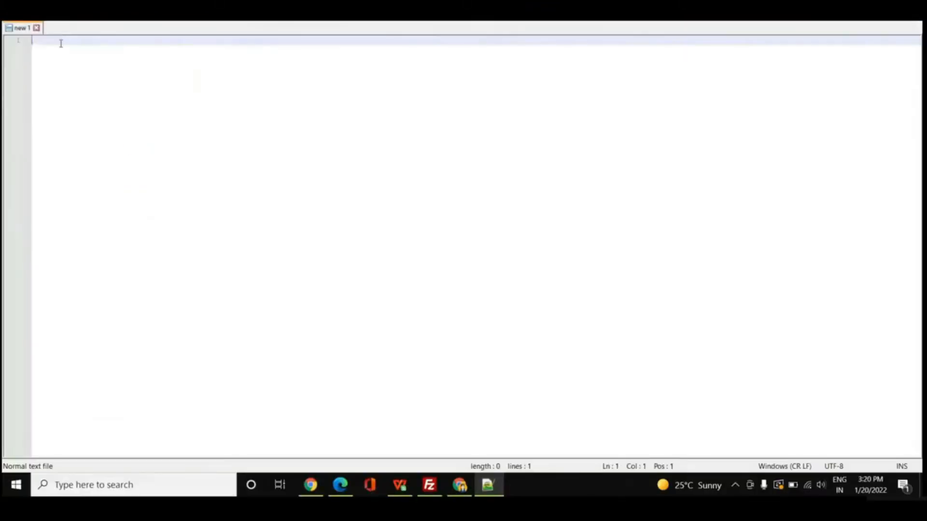
{"action": "key", "text": "ctrl+v"}
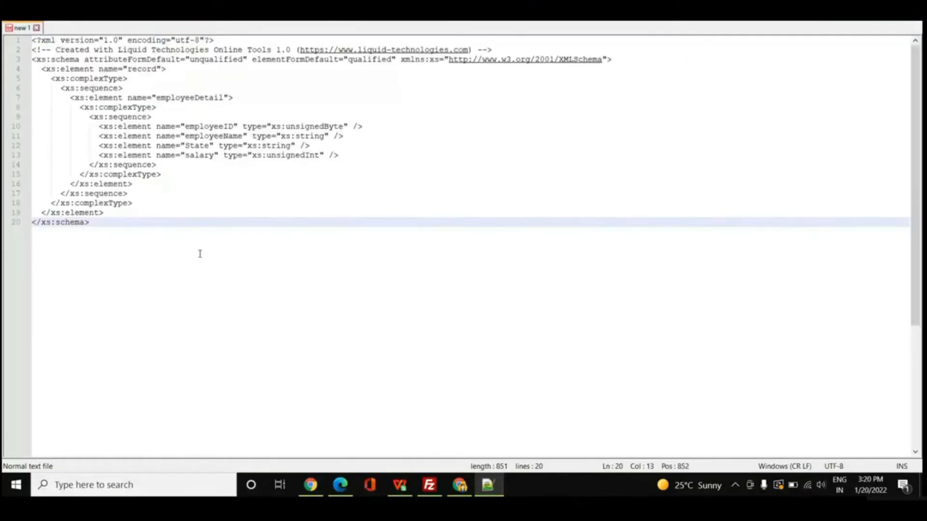
Save the schema to the Desktop as employee.xsd with the eXtensible Markup Language file type.
{"action": "left_click", "coordinate": [9, 2]}
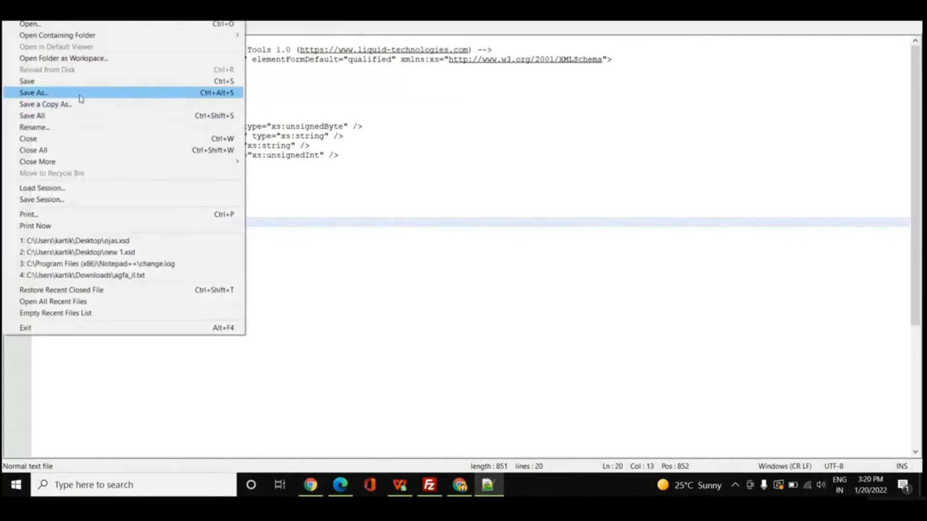
{"action": "left_click", "coordinate": [80, 99]}
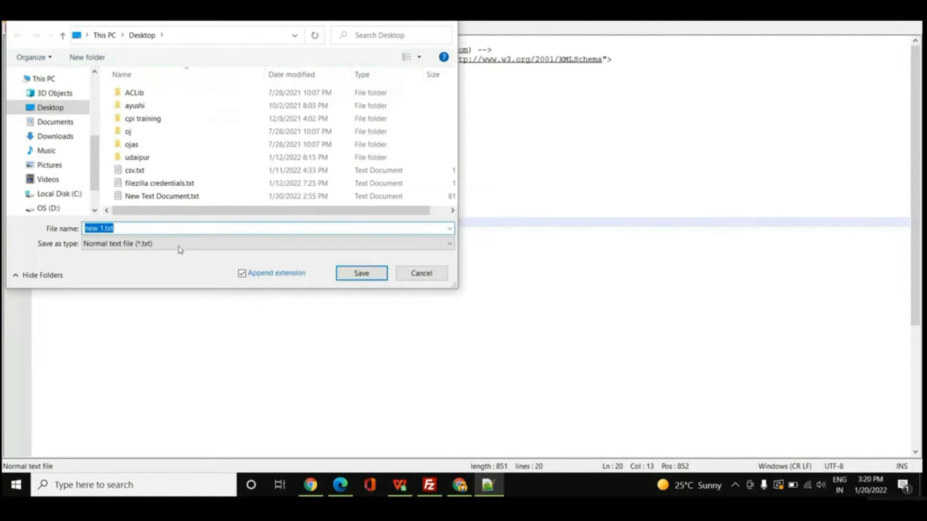
{"action": "left_click", "coordinate": [449, 248]}
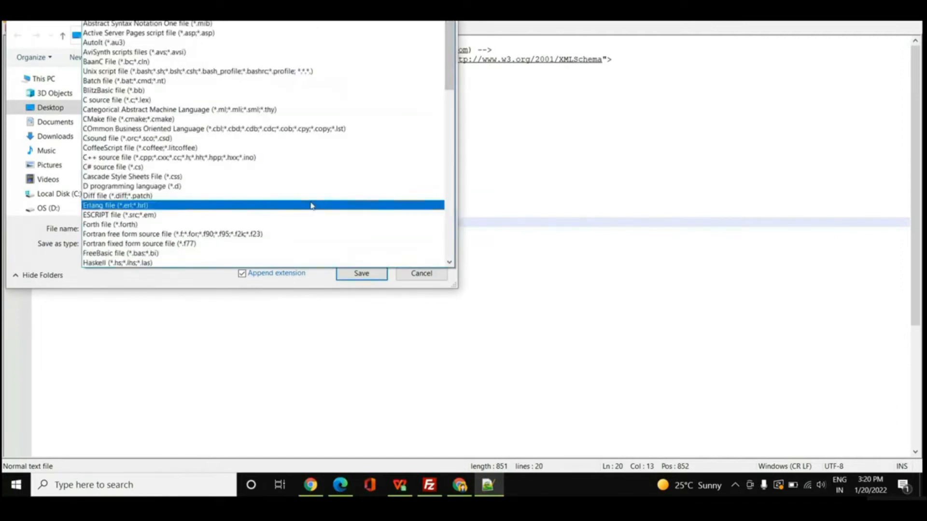
{"action": "scroll", "coordinate": [310, 205], "scroll_direction": "down", "scroll_amount": 15}
{"action": "scroll", "coordinate": [375, 234], "scroll_direction": "down", "scroll_amount": 3}
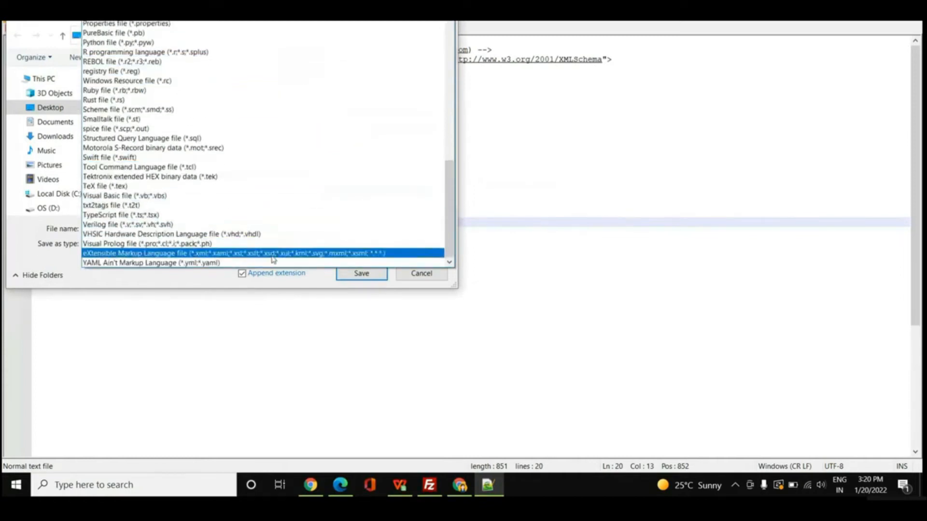
{"action": "left_click", "coordinate": [268, 254]}
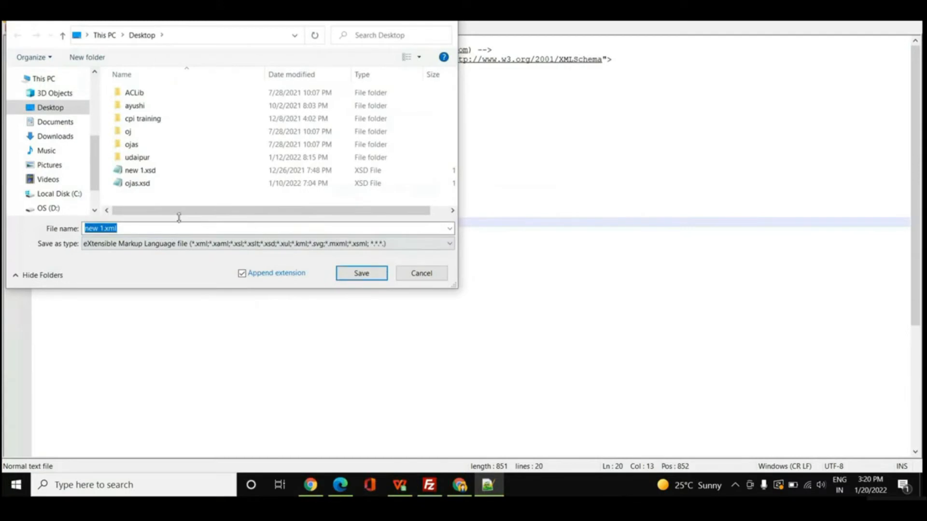
{"action": "key", "text": "BackSpace"}
{"action": "type", "text": "employe"}
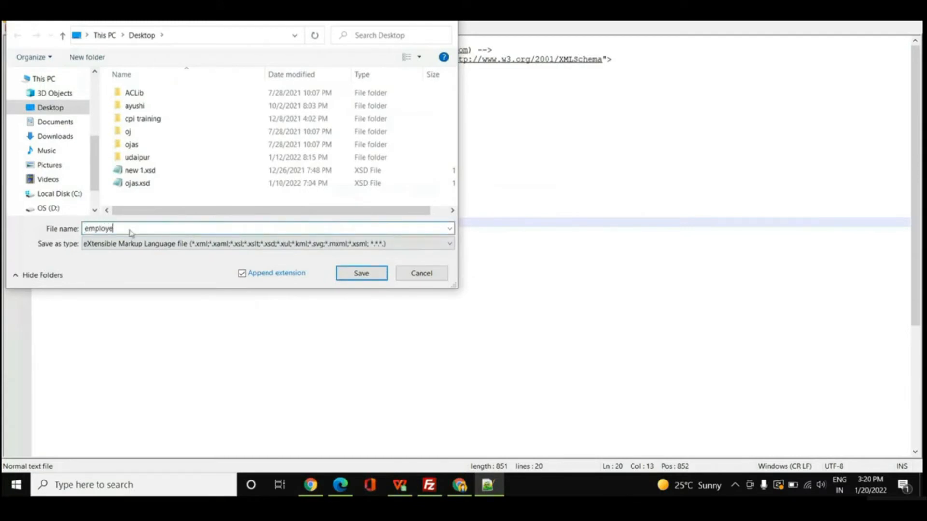
{"action": "type", "text": "e.xsd"}
{"action": "left_click", "coordinate": [376, 271]}
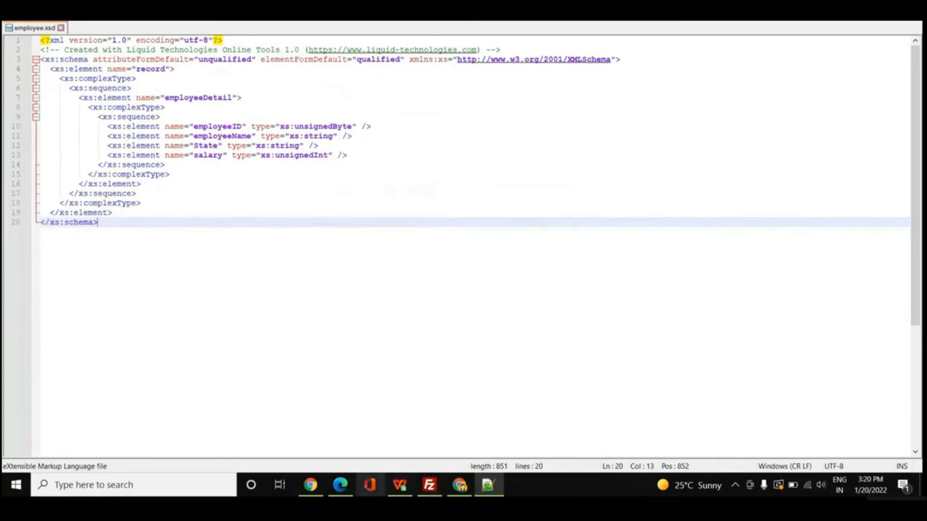
Switch back to SAP Cloud Integration and upload employee.xsd as the XML schema of CSV to XML Converter 1.
{"action": "mouse_move", "coordinate": [338, 485]}
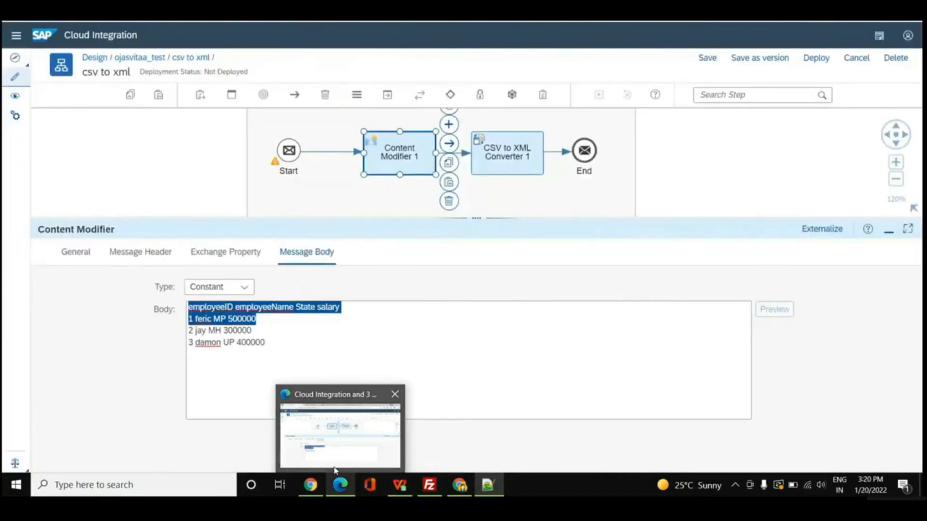
{"action": "left_click", "coordinate": [334, 470]}
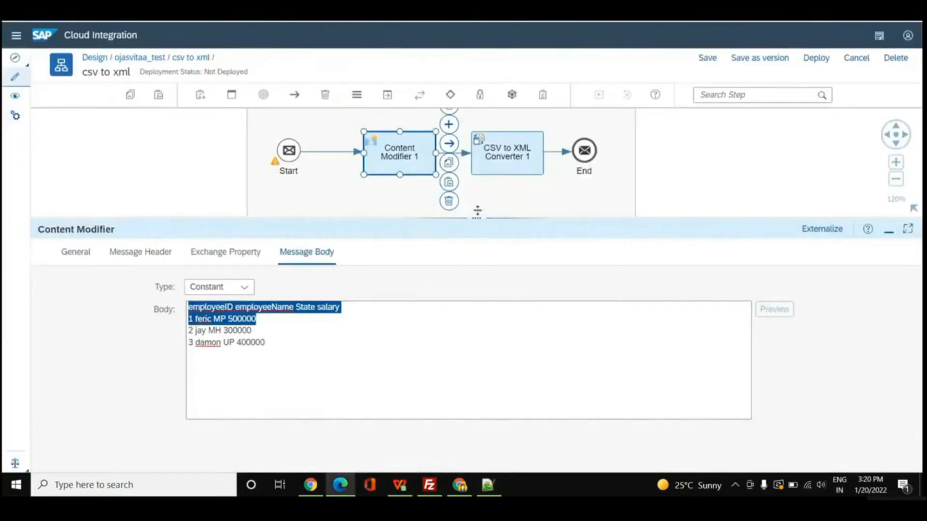
{"action": "left_click", "coordinate": [492, 165]}
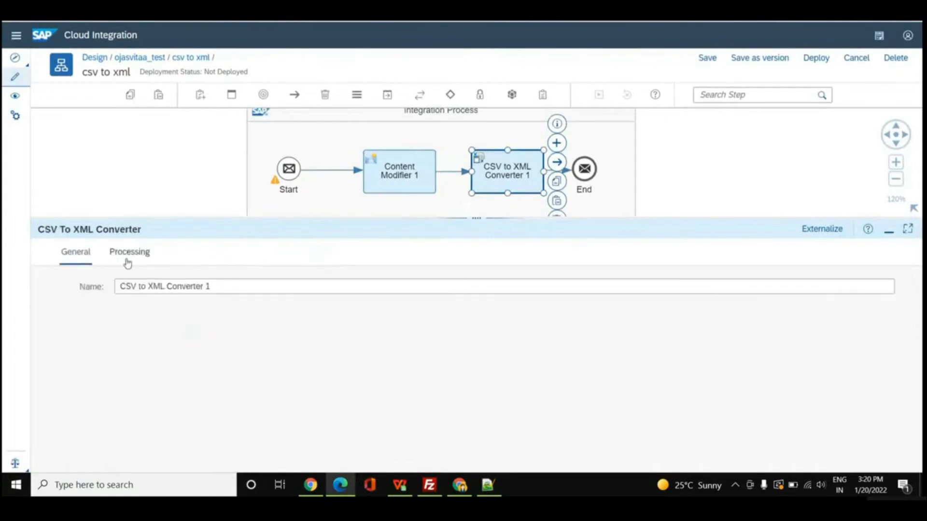
{"action": "left_click", "coordinate": [127, 261]}
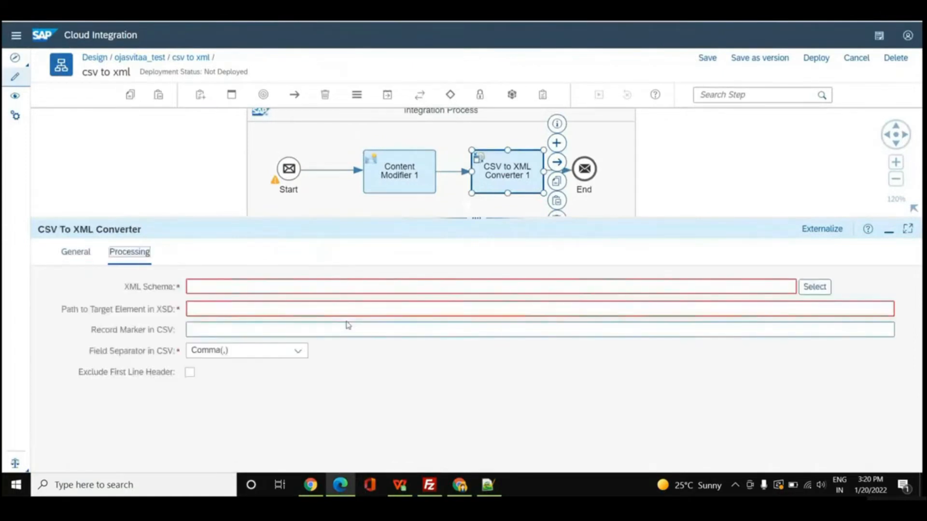
{"action": "left_click", "coordinate": [814, 287]}
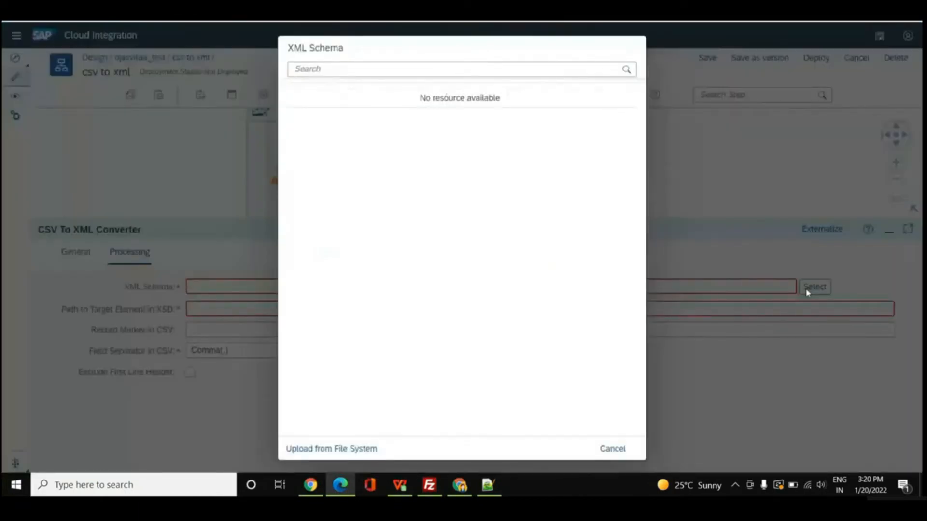
{"action": "left_click", "coordinate": [331, 448]}
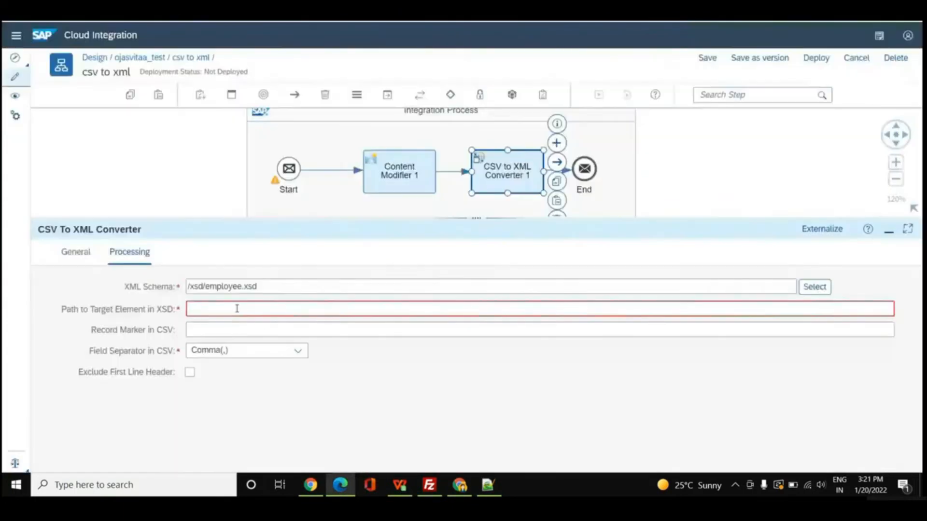
Set the converter's path to target element in XSD to /record/employeeDetail and its CSV field separator to Space.
{"action": "left_click", "coordinate": [237, 308]}
{"action": "type", "text": "/record/"}
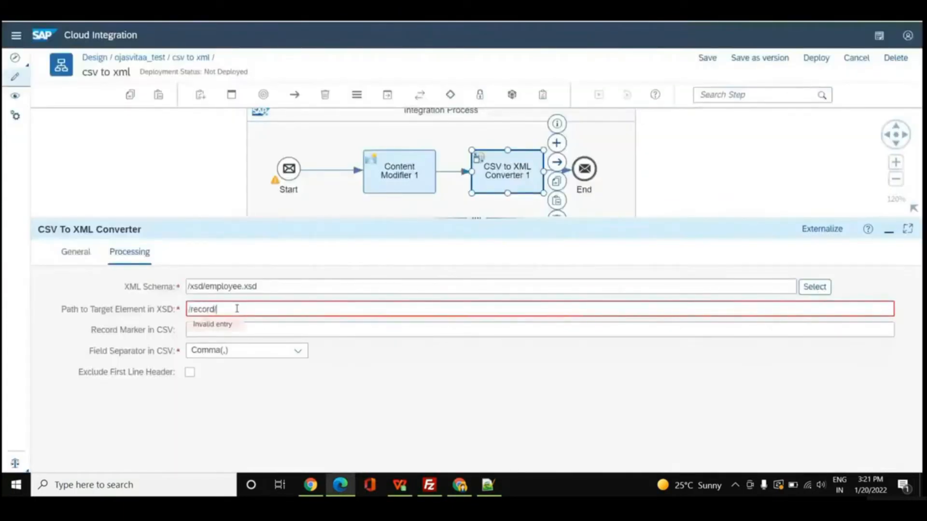
{"action": "type", "text": "employeeDetail"}
{"action": "left_click", "coordinate": [304, 356]}
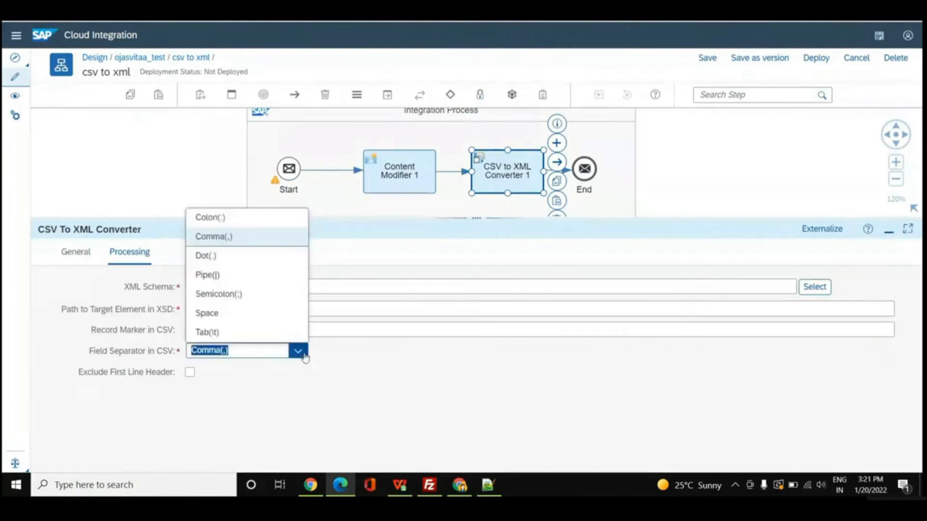
{"action": "left_click", "coordinate": [232, 321]}
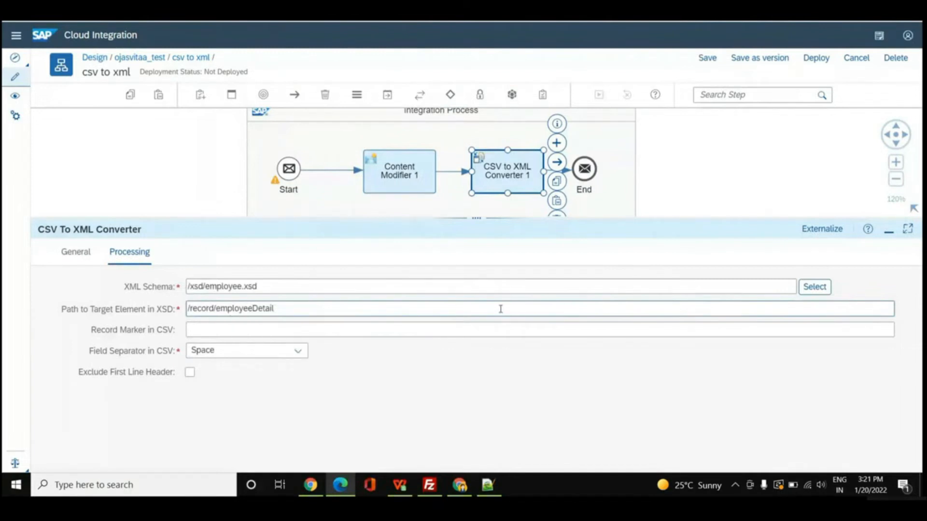
Set the simulation start point before Content Modifier 1 and the end point after the converter, and run the simulation.
{"action": "left_click", "coordinate": [332, 170]}
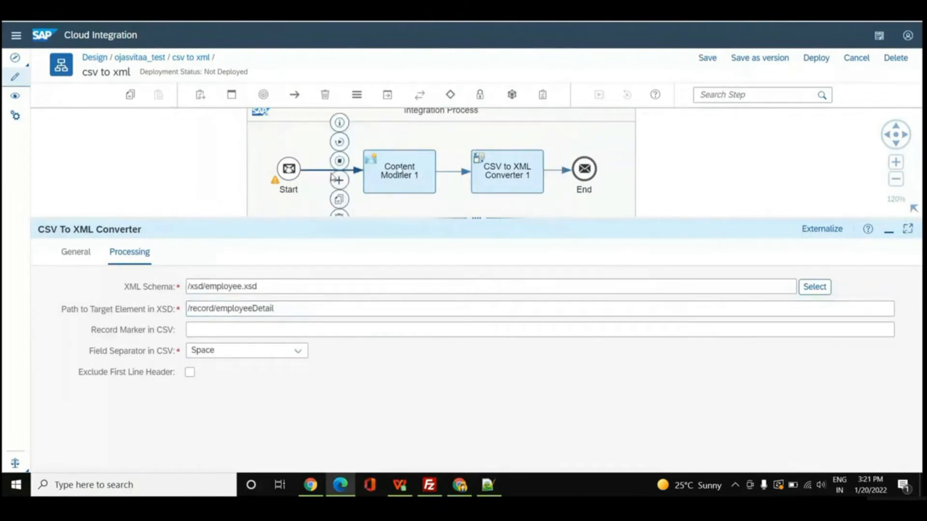
{"action": "left_click", "coordinate": [338, 143]}
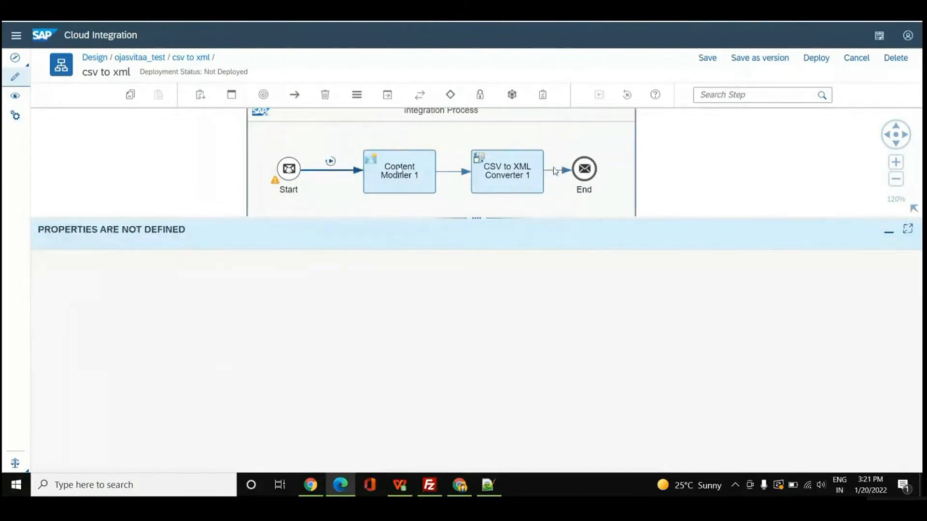
{"action": "left_click", "coordinate": [556, 171]}
{"action": "left_click", "coordinate": [565, 161]}
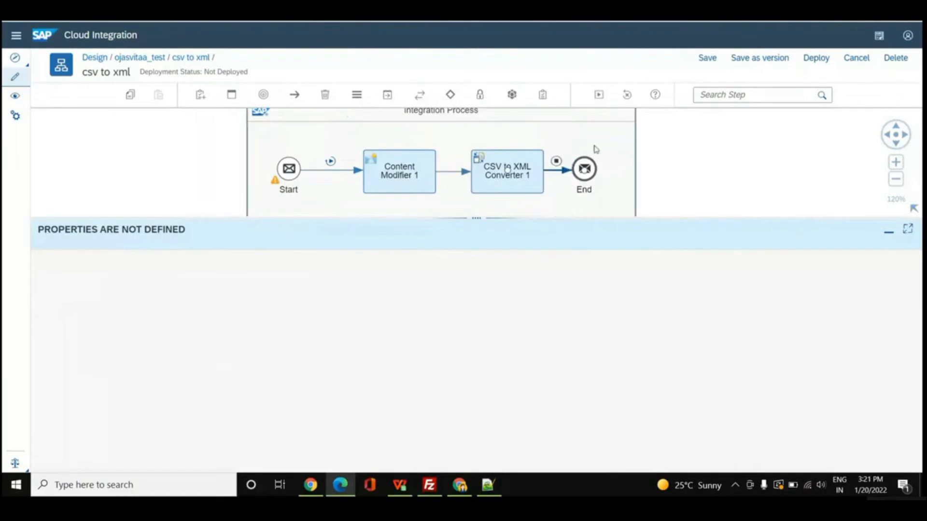
{"action": "left_click", "coordinate": [599, 96]}
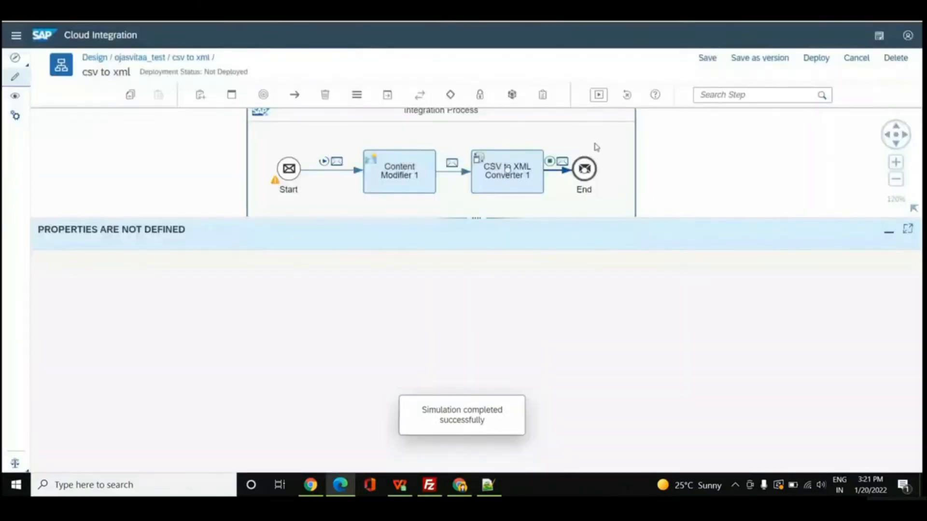
Copy the message body produced after the converter and format it in the XML Beautifier web tool.
{"action": "left_click", "coordinate": [562, 160]}
{"action": "left_click_drag", "start_coordinate": [262, 327], "coordinate": [45, 283]}
{"action": "key", "text": "ctrl+c"}
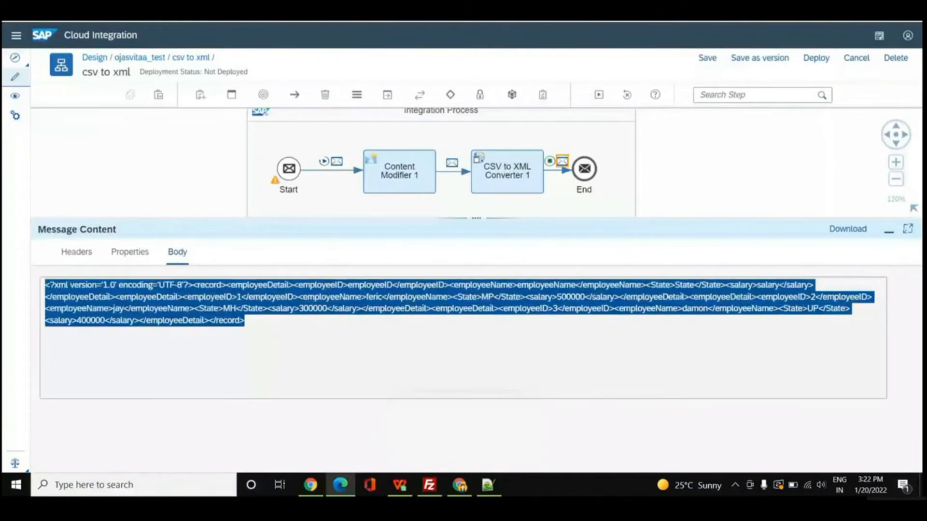
{"action": "key", "text": "ctrl+Tab"}
{"action": "left_click", "coordinate": [139, 106]}
{"action": "key", "text": "ctrl+v"}
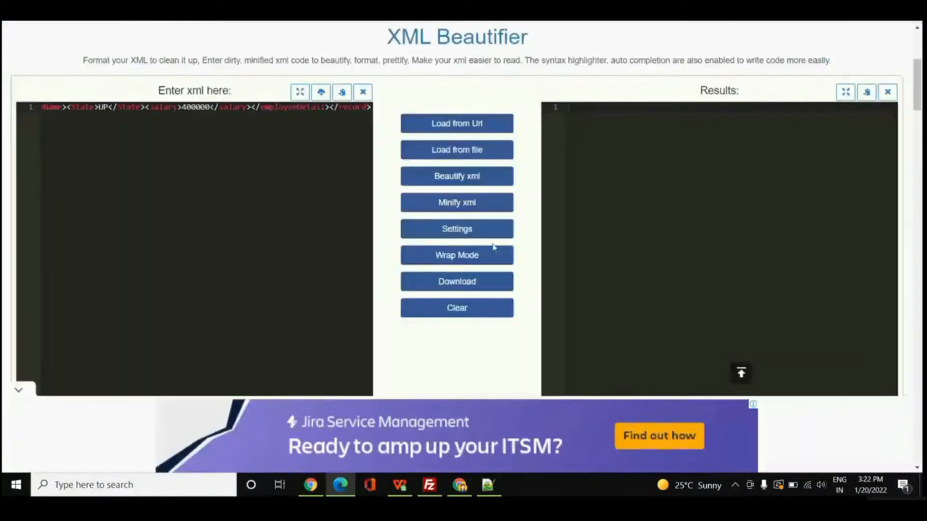
{"action": "left_click", "coordinate": [468, 176]}
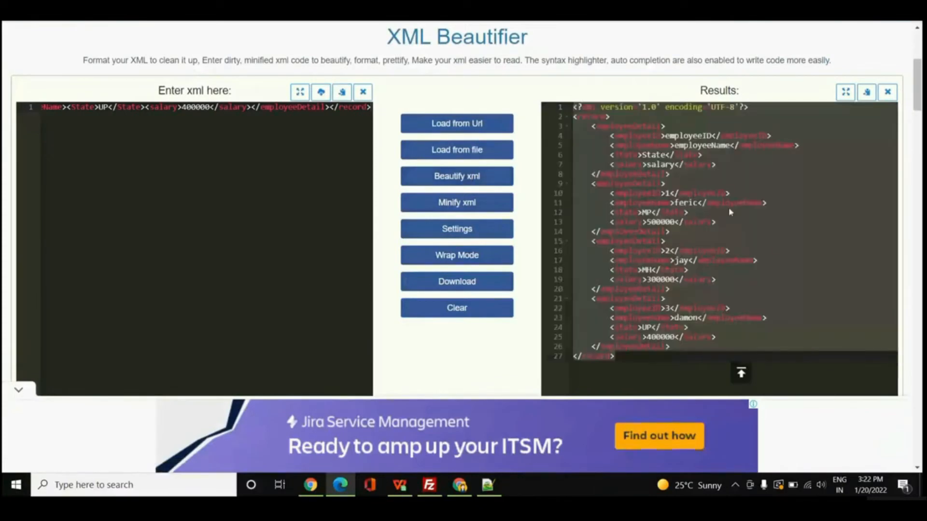
Inspect the header values contained in the first employeeDetail record of the formatted XML.
{"action": "left_click", "coordinate": [779, 244]}
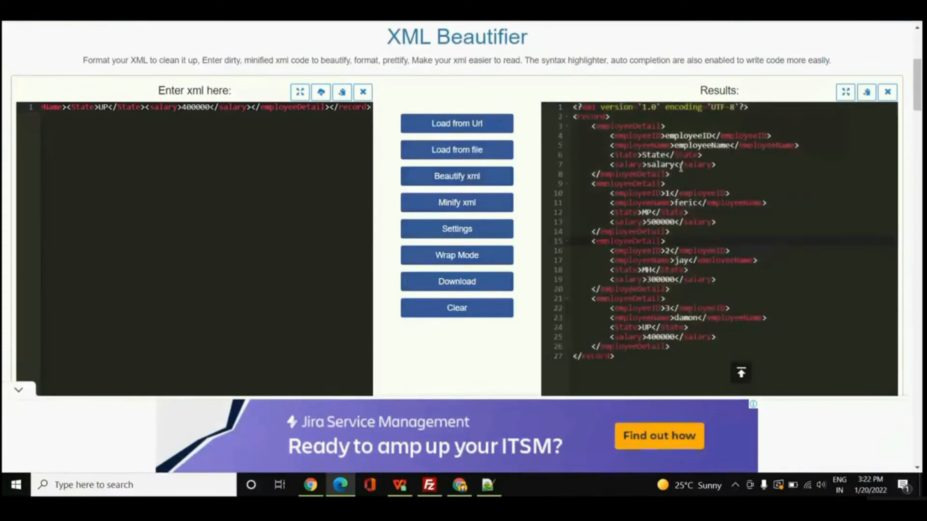
{"action": "left_click_drag", "start_coordinate": [679, 165], "coordinate": [587, 128]}
{"action": "left_click", "coordinate": [797, 199]}
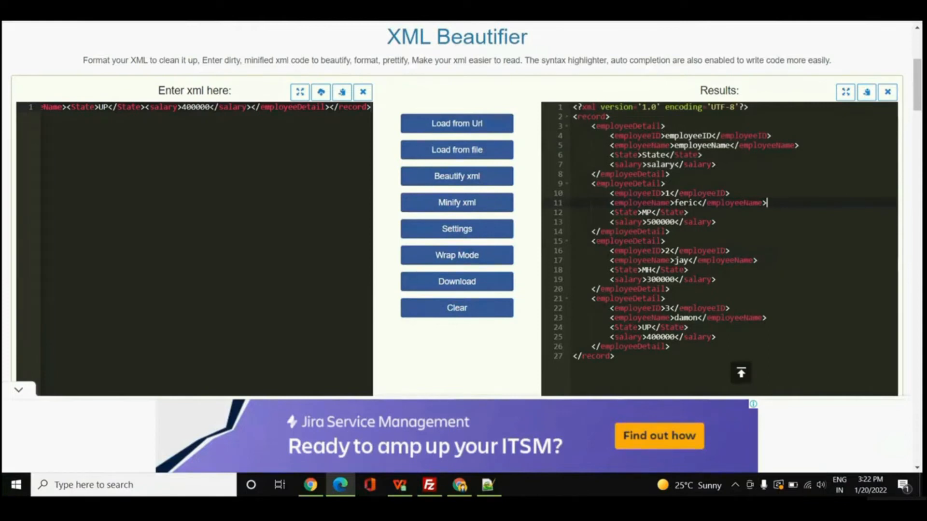
Back in SAP Cloud Integration, exclude the first line header in CSV to XML Converter 1 and match CSV headers by CSV Fields Sequence.
{"action": "key", "text": "ctrl+Tab"}
{"action": "left_click", "coordinate": [505, 163]}
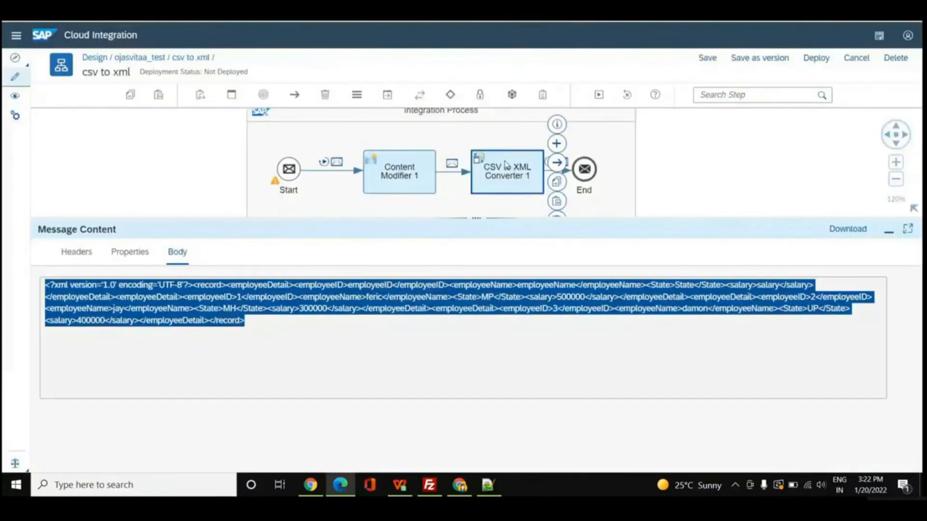
{"action": "left_click", "coordinate": [128, 252]}
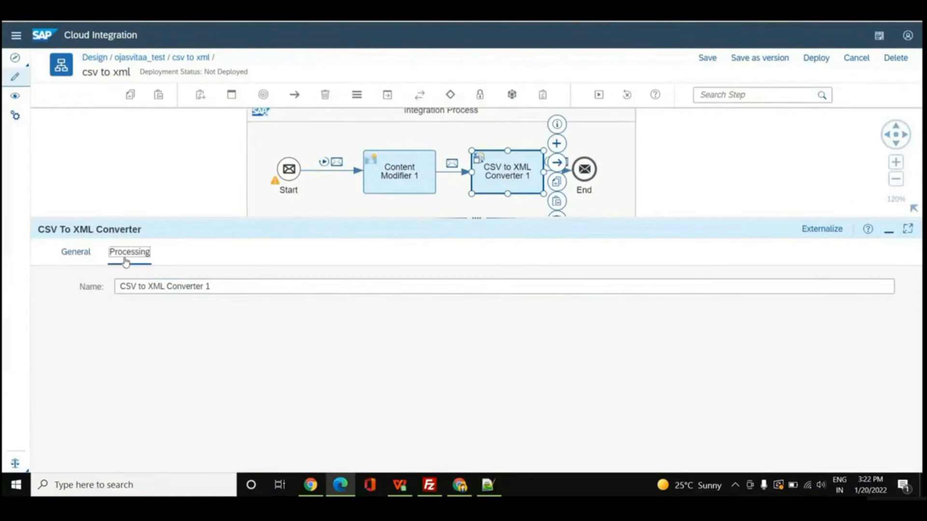
{"action": "left_click", "coordinate": [189, 372]}
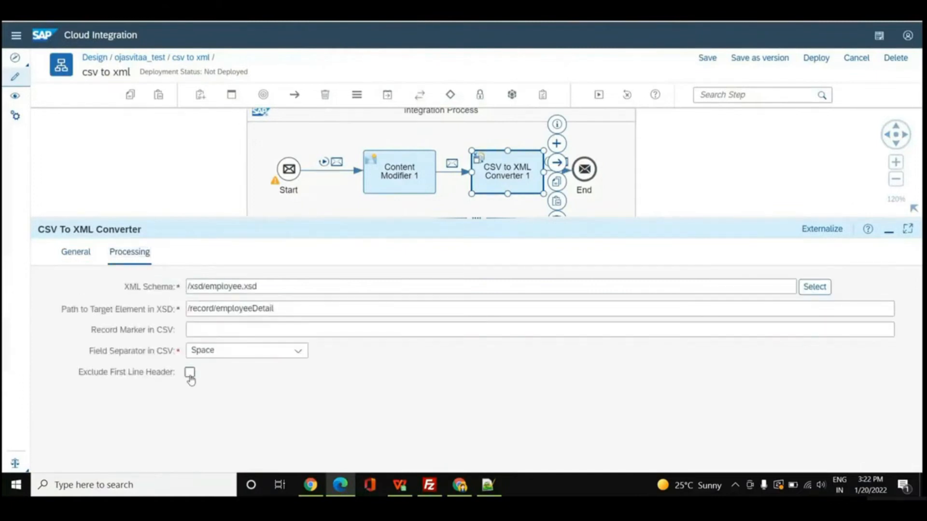
{"action": "left_click", "coordinate": [297, 395]}
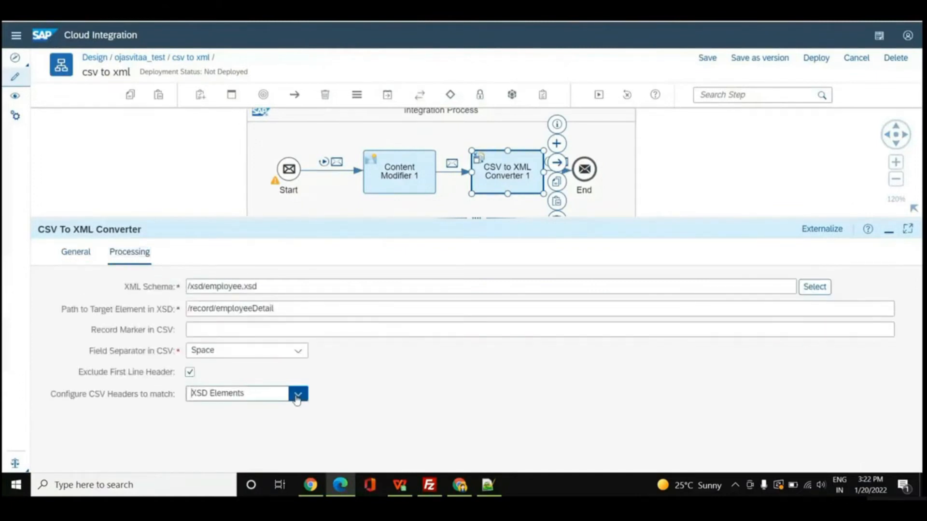
{"action": "left_click", "coordinate": [278, 415]}
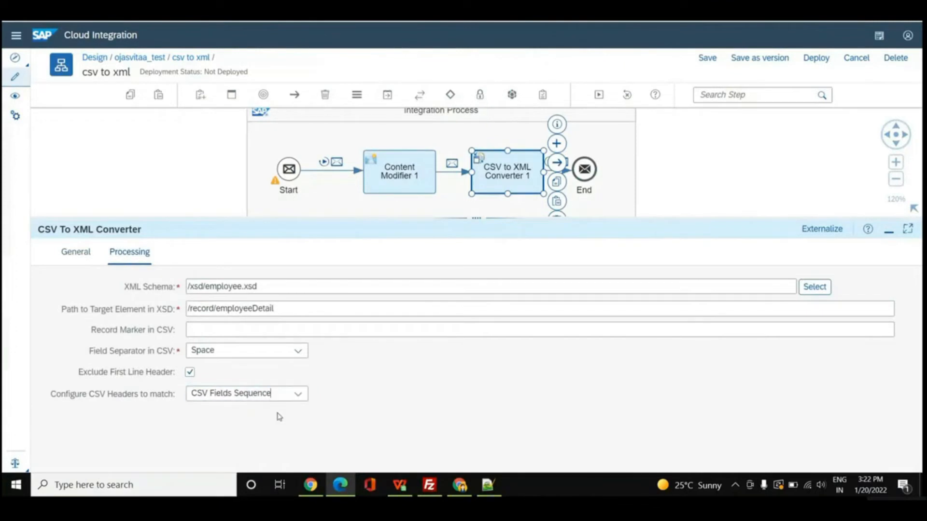
Run the simulation again and open the message body produced after CSV to XML Converter 1.
{"action": "left_click", "coordinate": [599, 102]}
{"action": "left_click", "coordinate": [598, 94]}
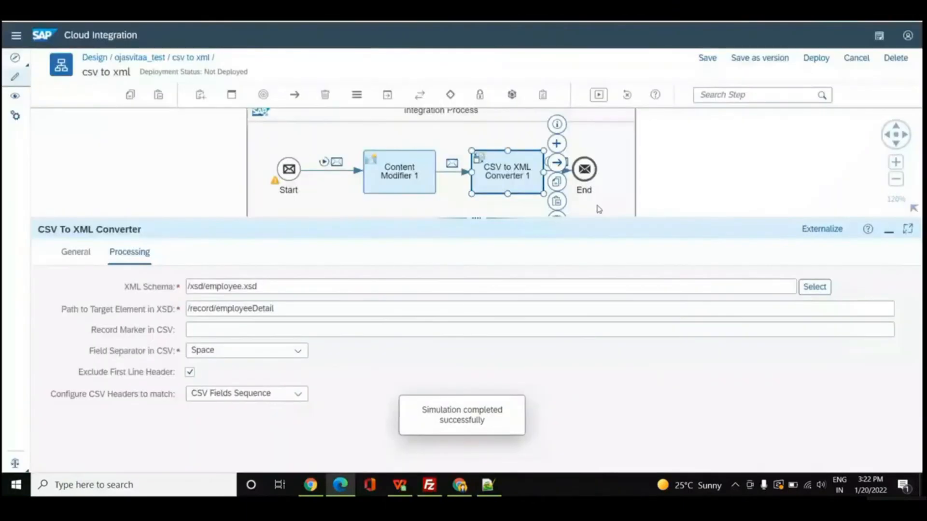
{"action": "left_click", "coordinate": [560, 163]}
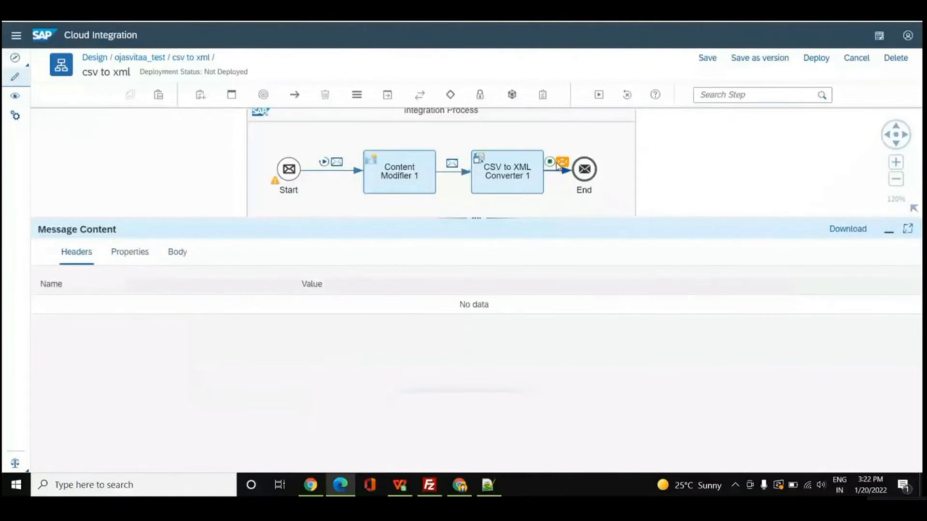
{"action": "left_click", "coordinate": [177, 252]}
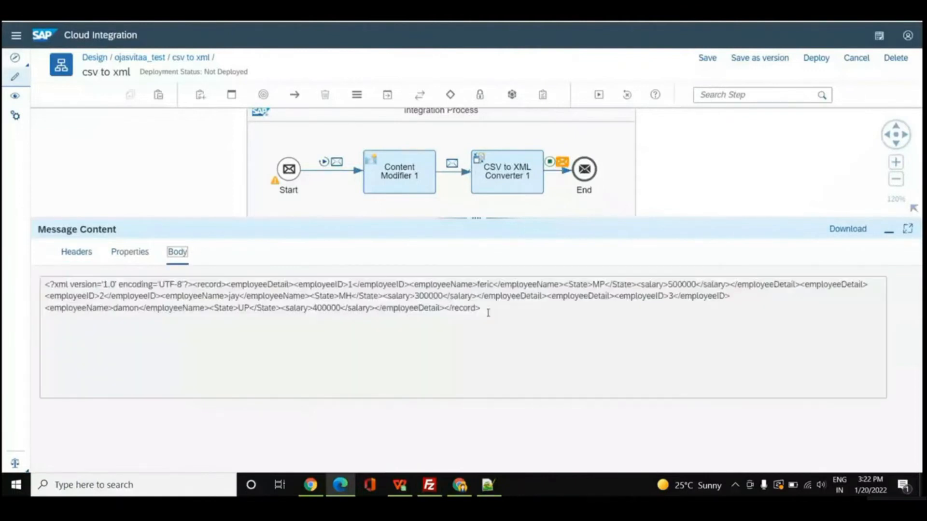
Copy the new message body, format it in the XML Beautifier web tool, and inspect its XML declaration line.
{"action": "left_click_drag", "start_coordinate": [488, 313], "coordinate": [44, 276]}
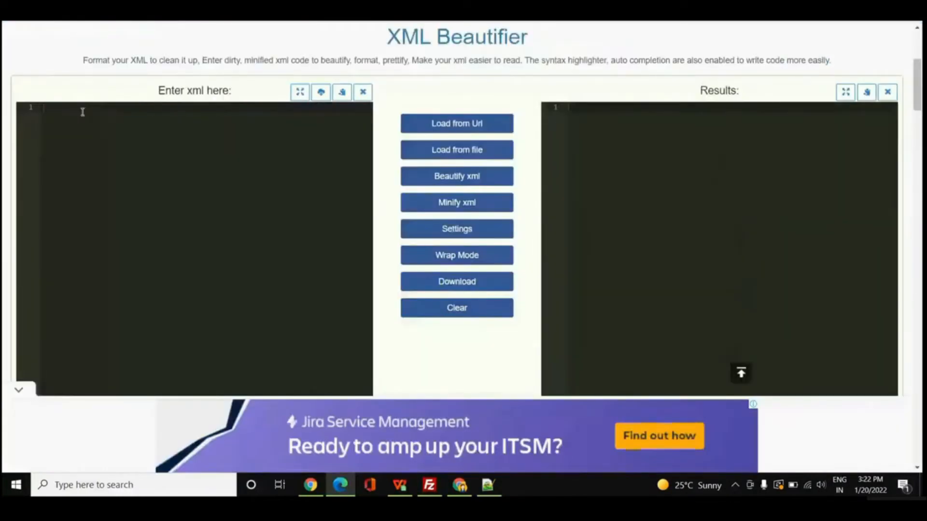
{"action": "left_click", "coordinate": [83, 112]}
{"action": "key", "text": "ctrl+v"}
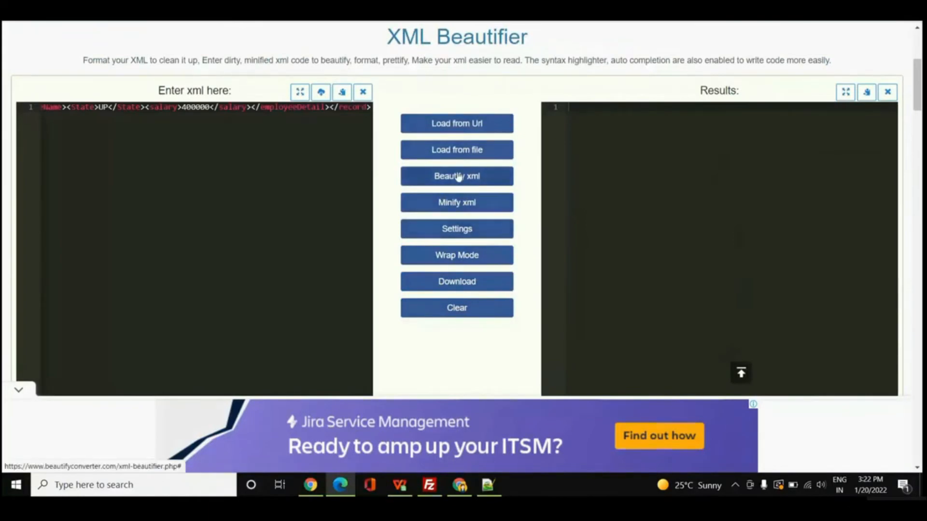
{"action": "left_click", "coordinate": [458, 176]}
{"action": "left_click", "coordinate": [786, 194]}
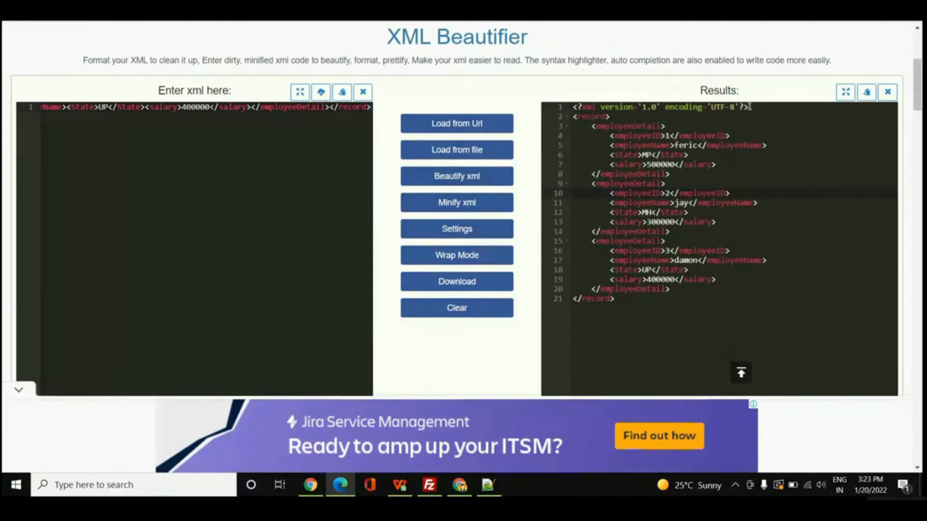
{"action": "left_click_drag", "start_coordinate": [749, 107], "coordinate": [573, 107]}
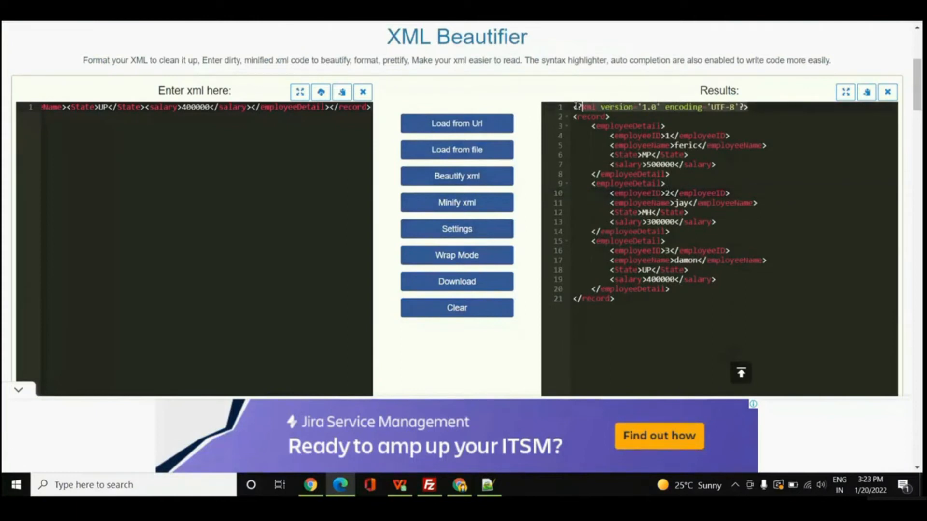
{"action": "left_click", "coordinate": [790, 326]}
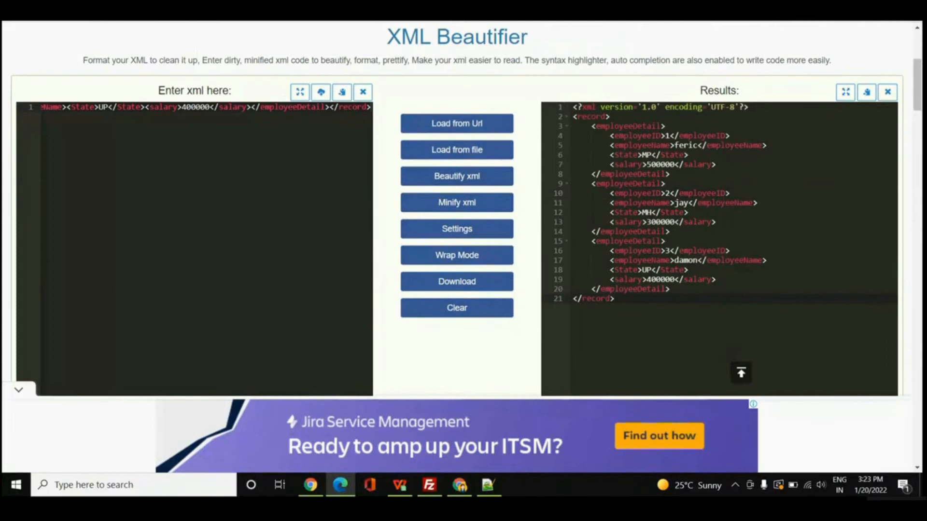
Return to SAP Cloud Integration and add an XML Modifier step after CSV to XML Converter 1.
{"action": "left_click", "coordinate": [231, 11]}
{"action": "left_click", "coordinate": [655, 189]}
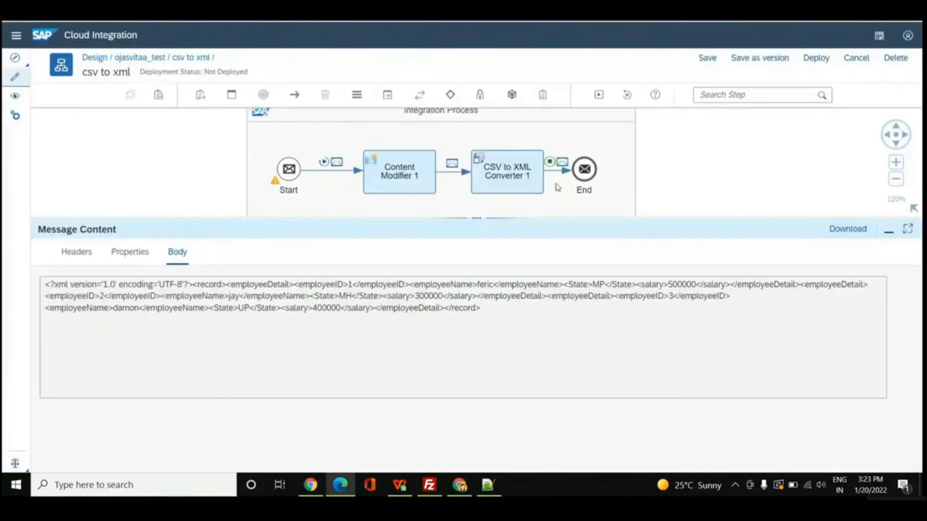
{"action": "left_click", "coordinate": [533, 181]}
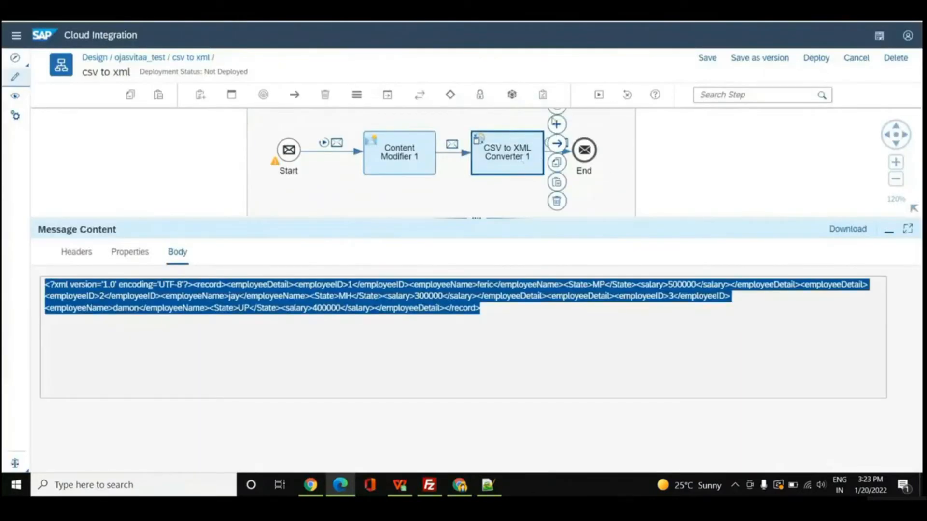
{"action": "left_click_drag", "start_coordinate": [475, 218], "coordinate": [477, 382]}
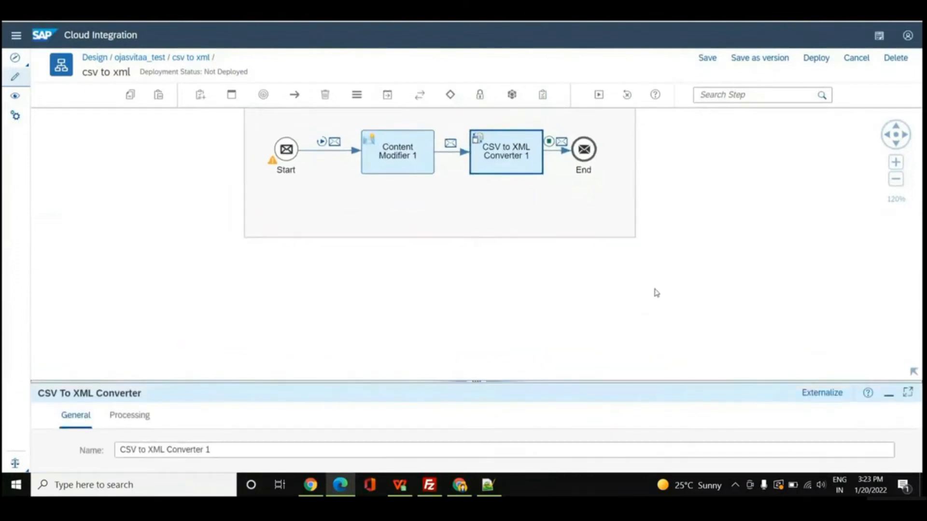
{"action": "left_click", "coordinate": [896, 127]}
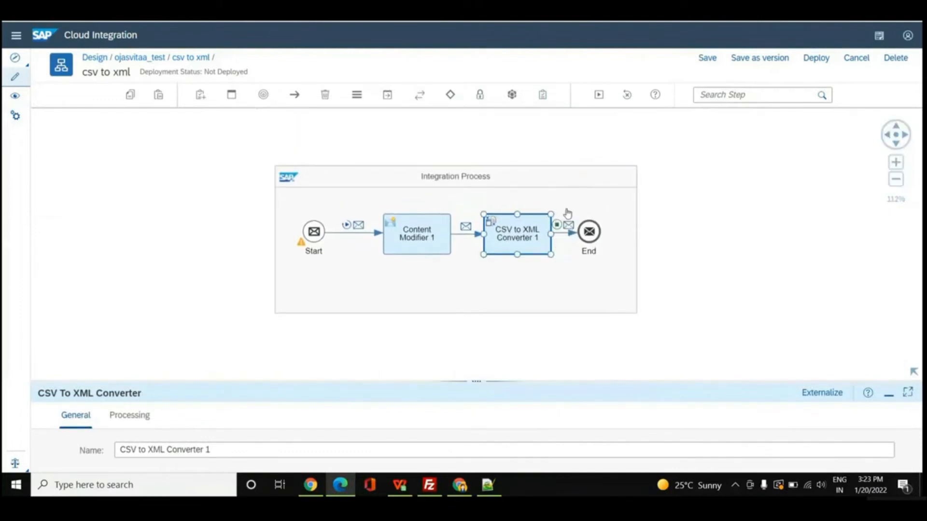
{"action": "left_click", "coordinate": [564, 207]}
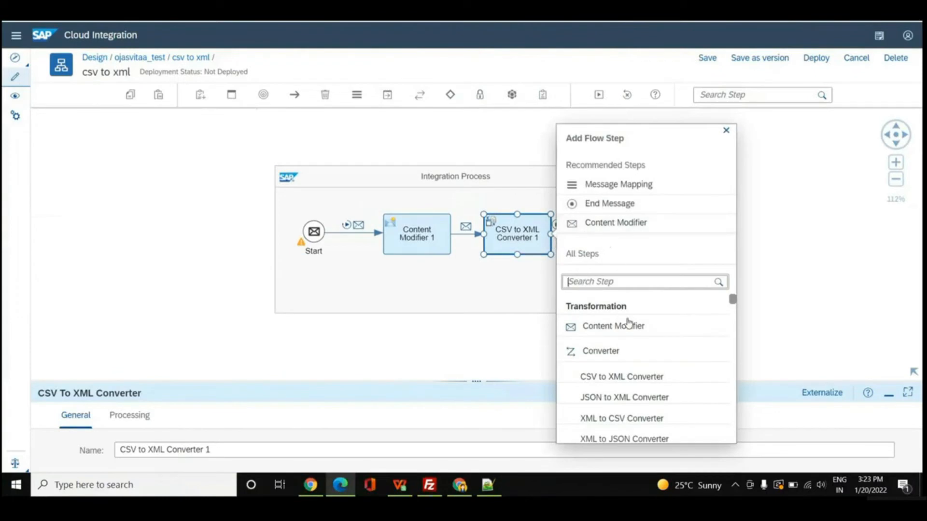
{"action": "left_click", "coordinate": [616, 278]}
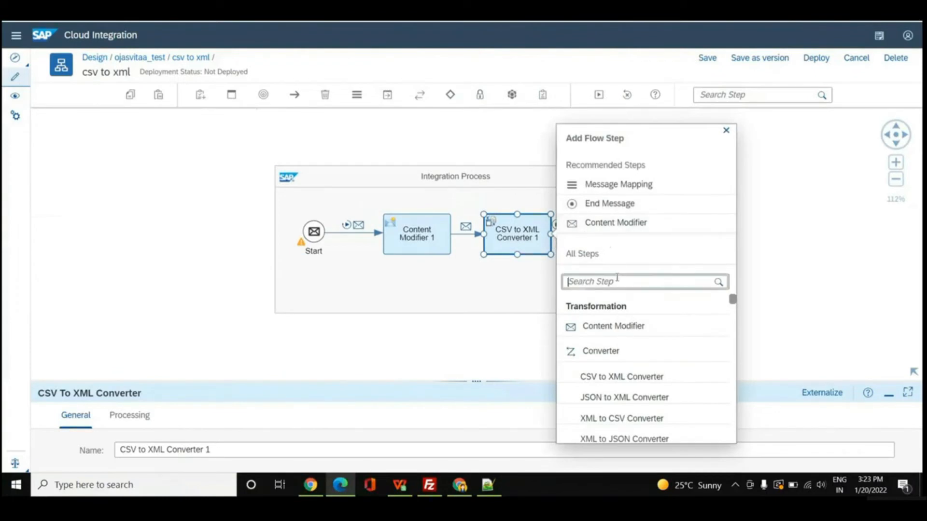
{"action": "type", "text": "xm"}
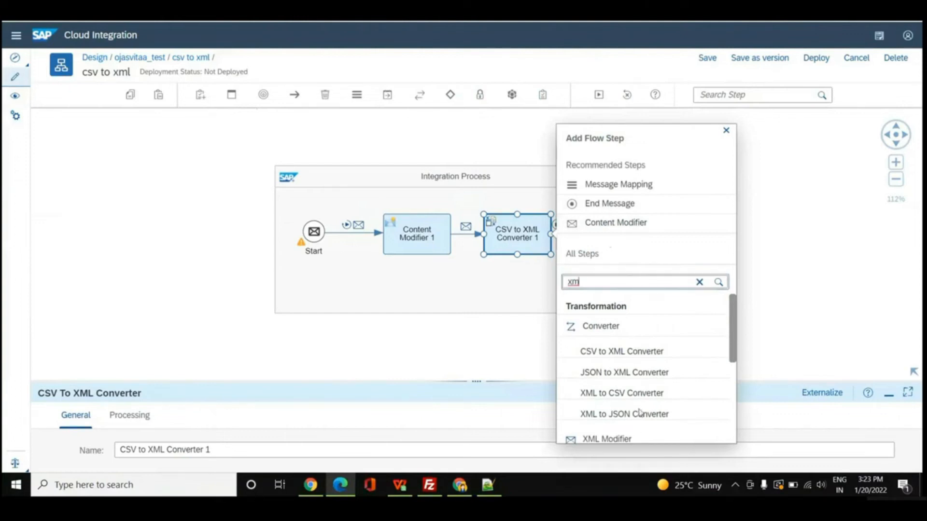
{"action": "scroll", "coordinate": [637, 431], "scroll_direction": "down", "scroll_amount": 2}
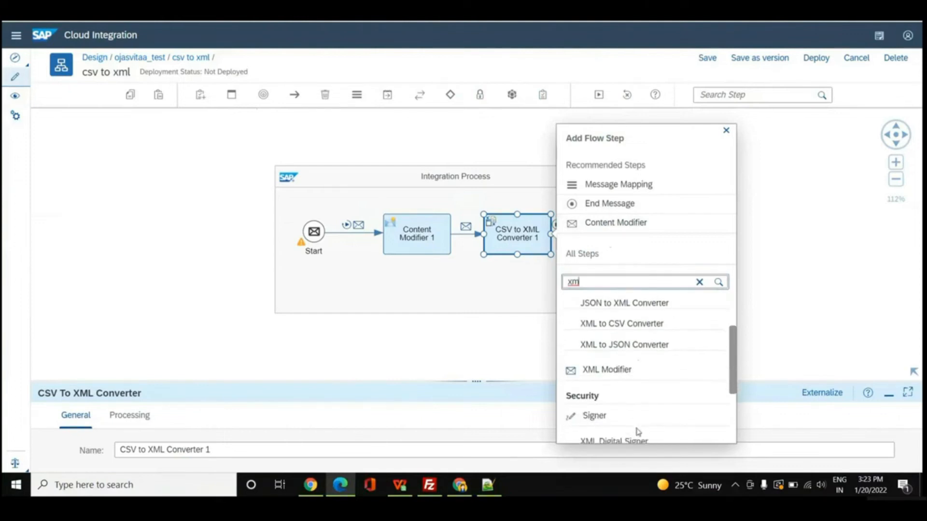
{"action": "left_click", "coordinate": [617, 375]}
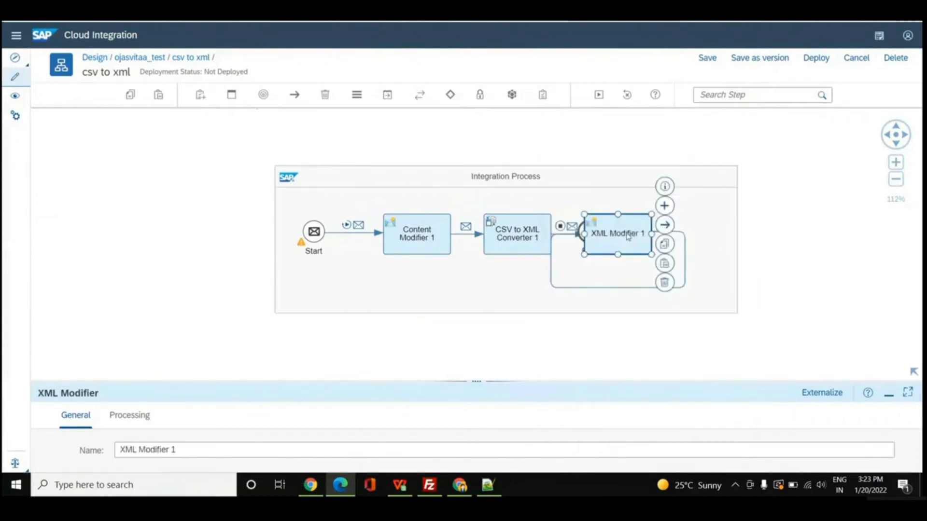
Rearrange the flow so XML Modifier 1 sits in line between CSV to XML Converter 1 and the End event.
{"action": "left_click_drag", "start_coordinate": [602, 252], "coordinate": [571, 279]}
{"action": "left_click_drag", "start_coordinate": [593, 242], "coordinate": [708, 243]}
{"action": "left_click_drag", "start_coordinate": [583, 275], "coordinate": [635, 247]}
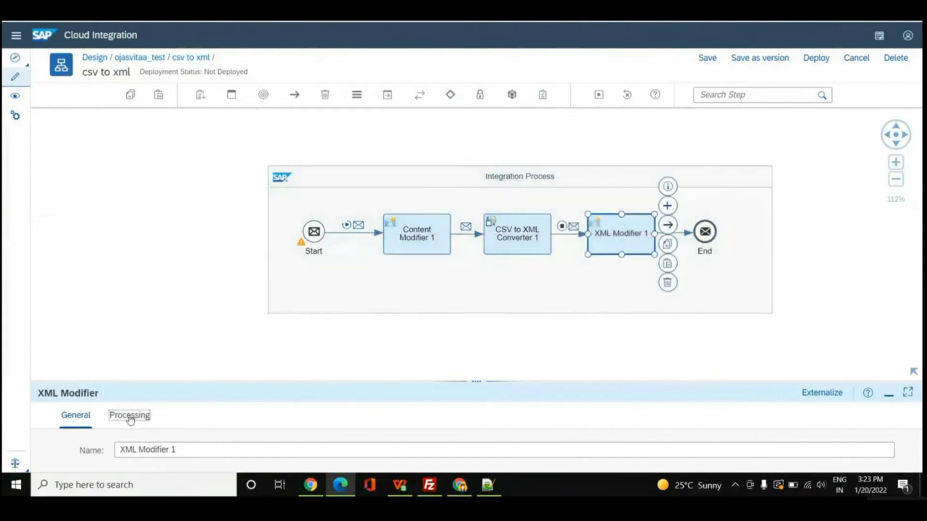
Enable Remove XML Declaration in the processing settings of XML Modifier 1.
{"action": "left_click", "coordinate": [129, 415]}
{"action": "left_click_drag", "start_coordinate": [483, 387], "coordinate": [483, 271]}
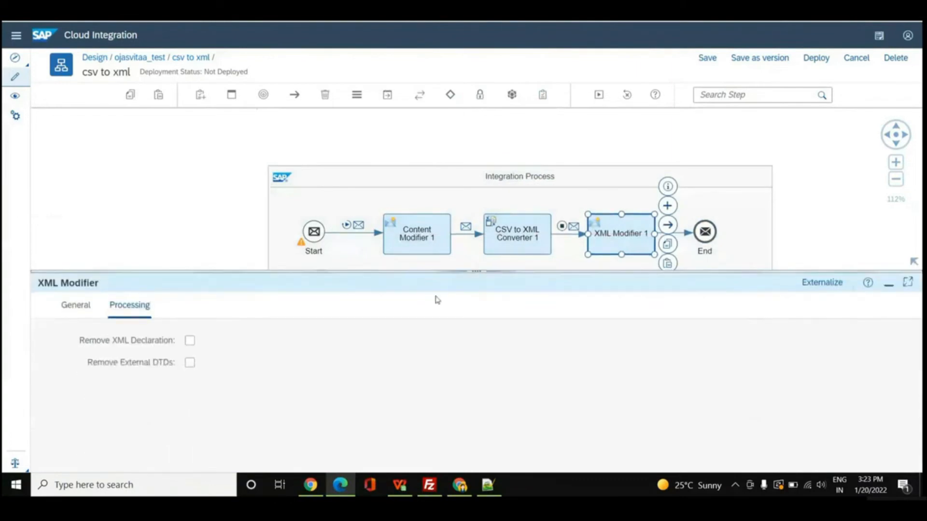
{"action": "left_click", "coordinate": [190, 341]}
{"action": "left_click_drag", "start_coordinate": [477, 273], "coordinate": [468, 366]}
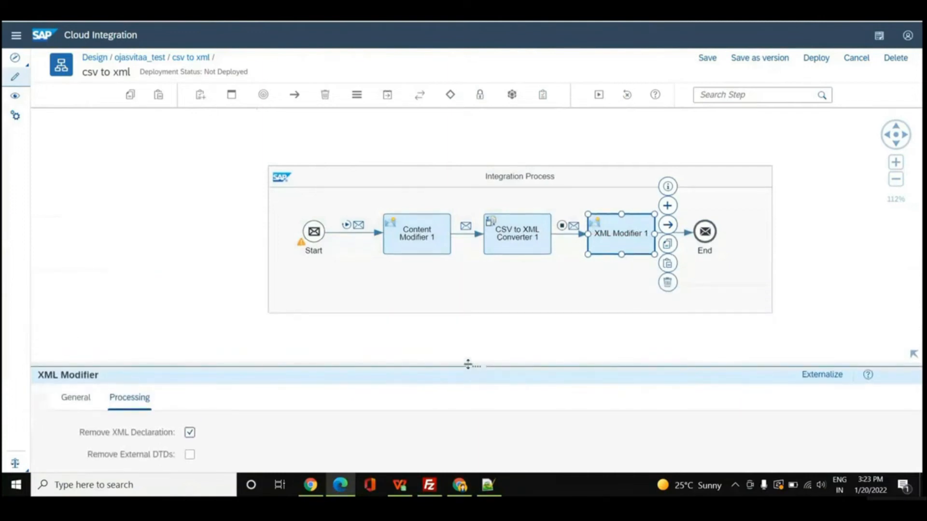
Set the simulation end point between XML Modifier 1 and the End event, and run the simulation.
{"action": "left_click", "coordinate": [681, 270]}
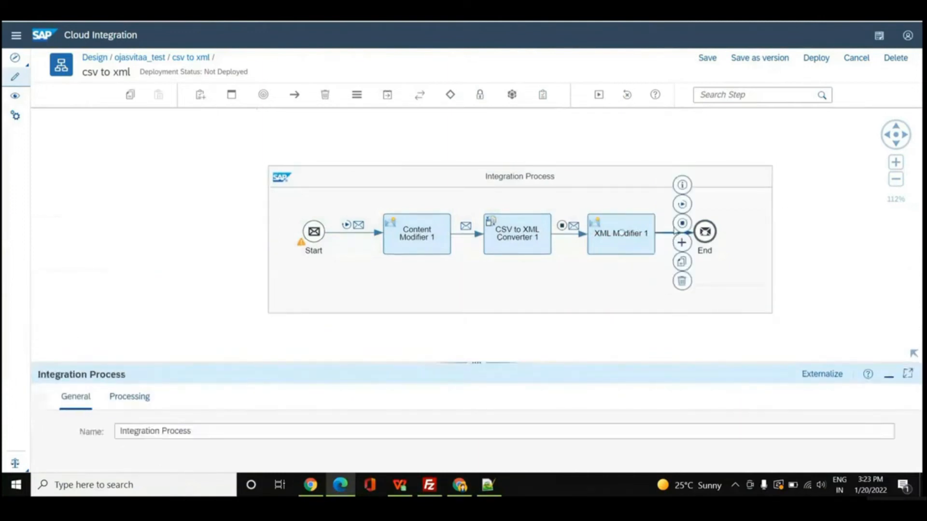
{"action": "left_click", "coordinate": [675, 232]}
{"action": "left_click", "coordinate": [598, 95]}
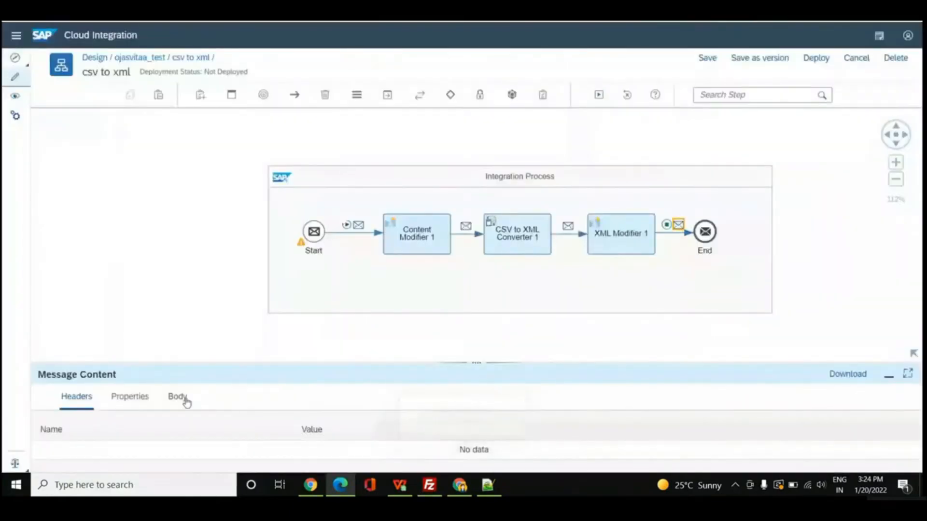
View the message body produced after XML Modifier 1 to check the XML declaration.
{"action": "left_click", "coordinate": [186, 400]}
{"action": "left_click", "coordinate": [475, 362]}
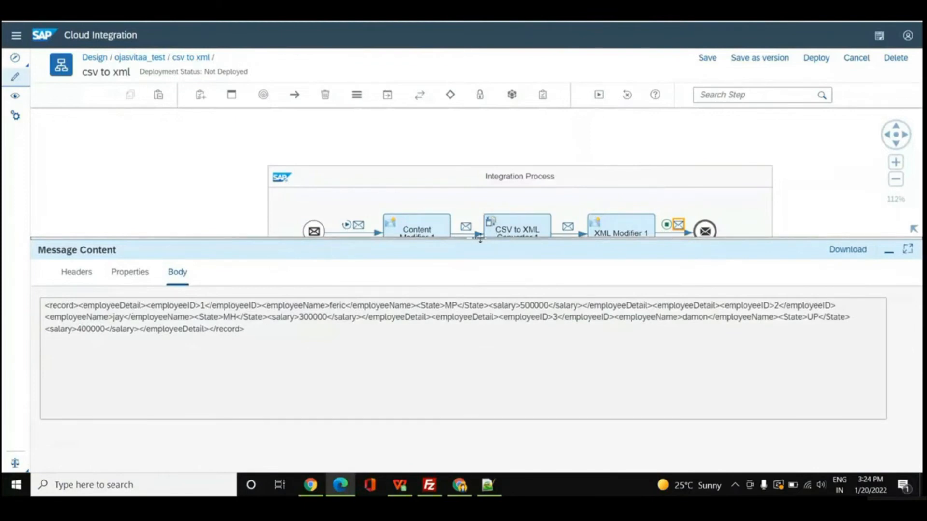
{"action": "left_click_drag", "start_coordinate": [479, 239], "coordinate": [480, 327]}
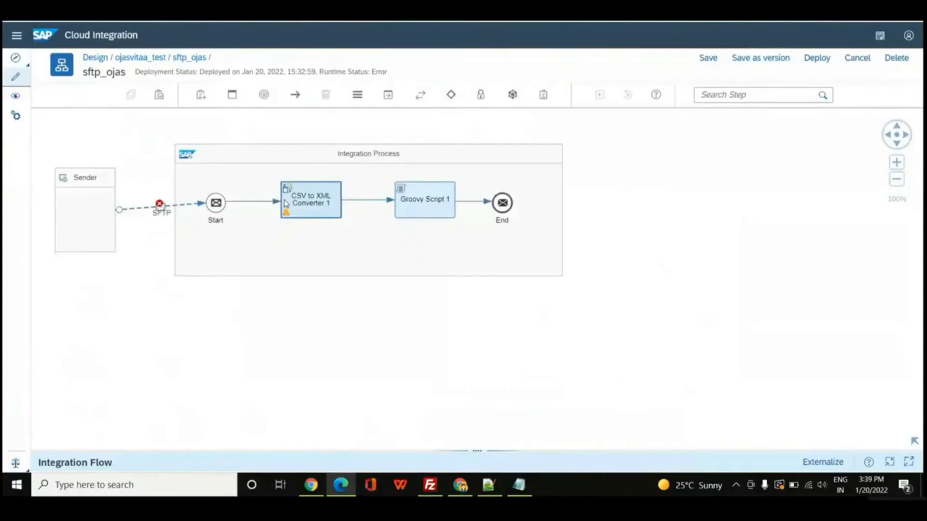
In the sftp_ojas flow, review the processing settings of CSV to XML Converter 1 and Groovy Script 1.
{"action": "left_click", "coordinate": [285, 203]}
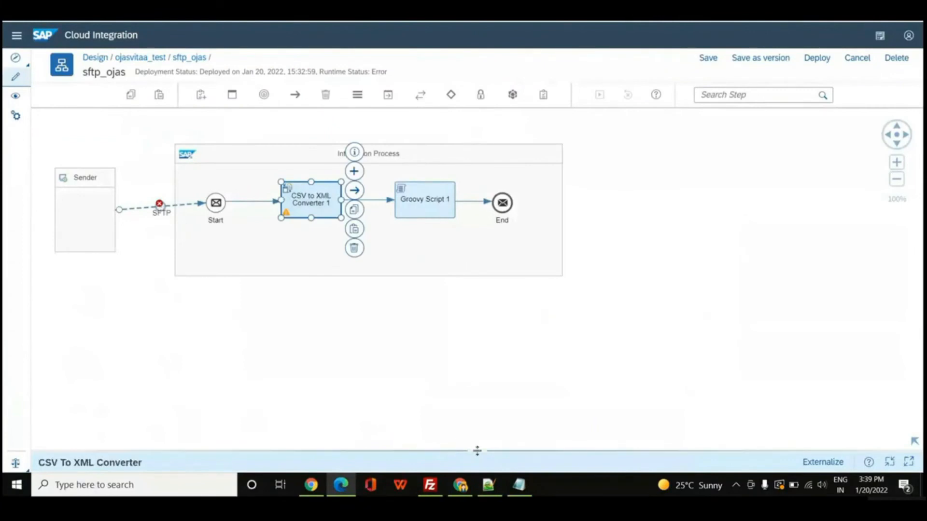
{"action": "left_click_drag", "start_coordinate": [476, 451], "coordinate": [489, 250]}
{"action": "left_click", "coordinate": [119, 284]}
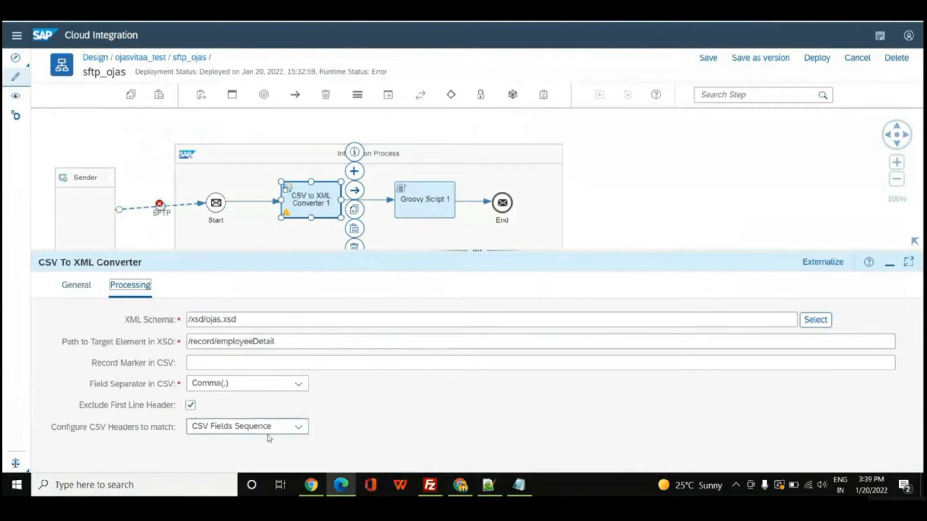
{"action": "left_click", "coordinate": [419, 204]}
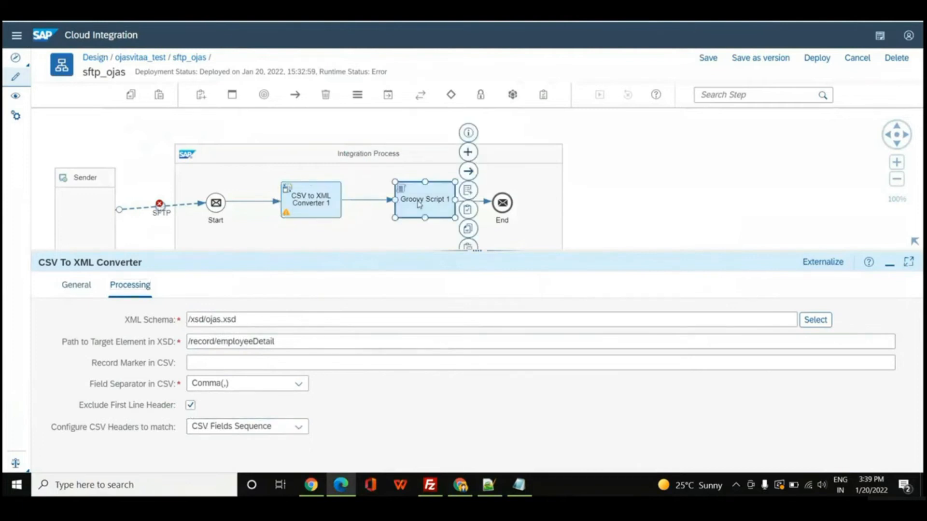
{"action": "left_click", "coordinate": [139, 288]}
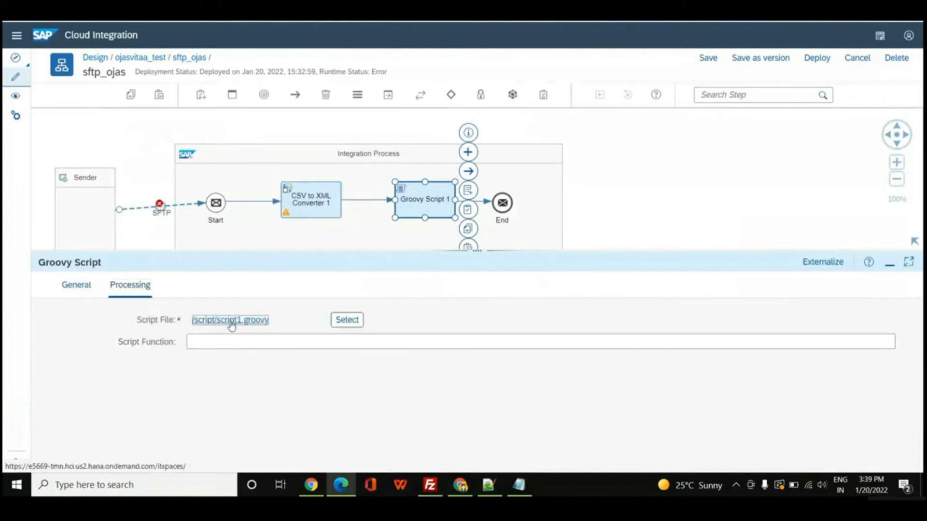
In script1.groovy, rename the message log attachment to "output file" and confirm the script change.
{"action": "left_click", "coordinate": [231, 320]}
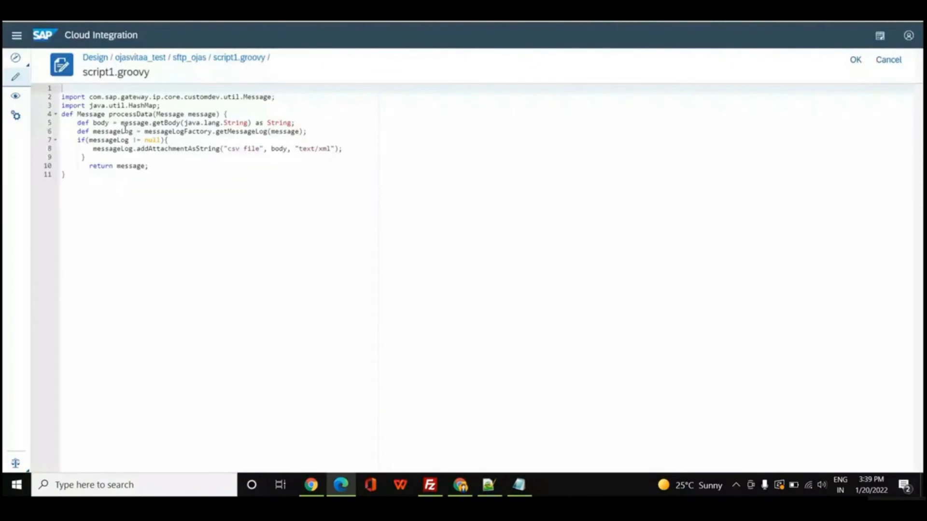
{"action": "left_click", "coordinate": [257, 150]}
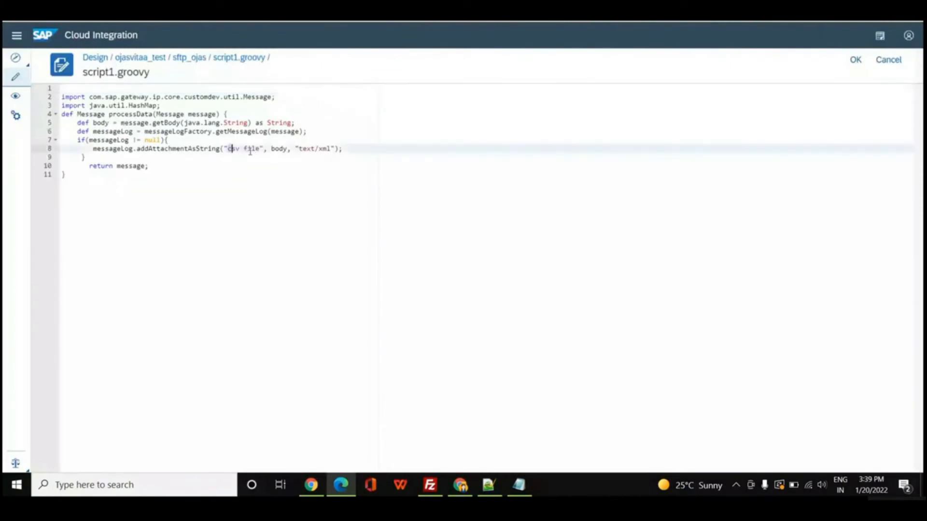
{"action": "left_click", "coordinate": [254, 167]}
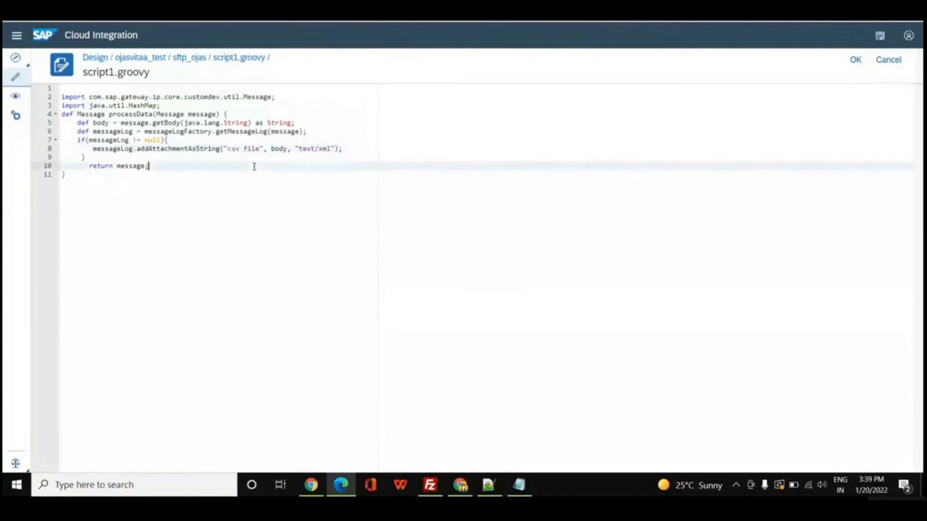
{"action": "left_click", "coordinate": [243, 148]}
{"action": "key", "text": "BackSpace"}
{"action": "key", "text": "BackSpace"}
{"action": "key", "text": "BackSpace"}
{"action": "key", "text": "BackSpace"}
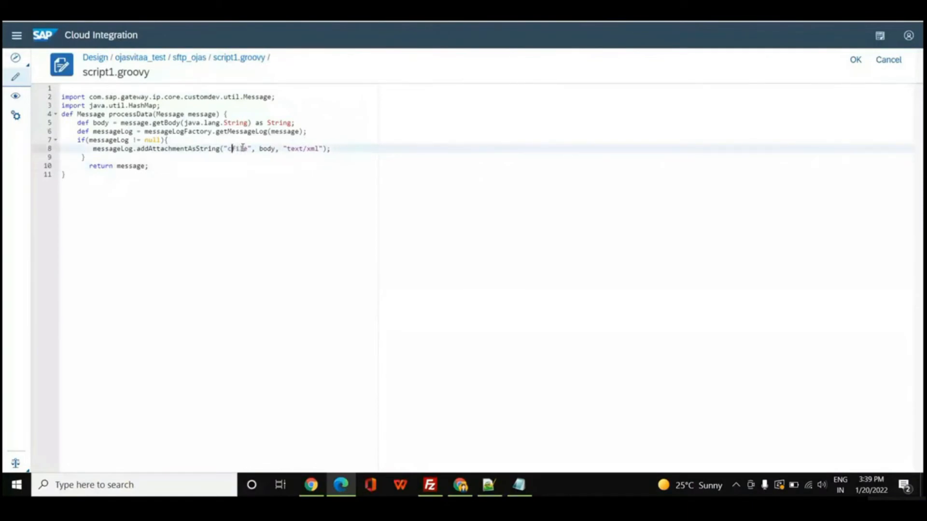
{"action": "type", "text": "out"}
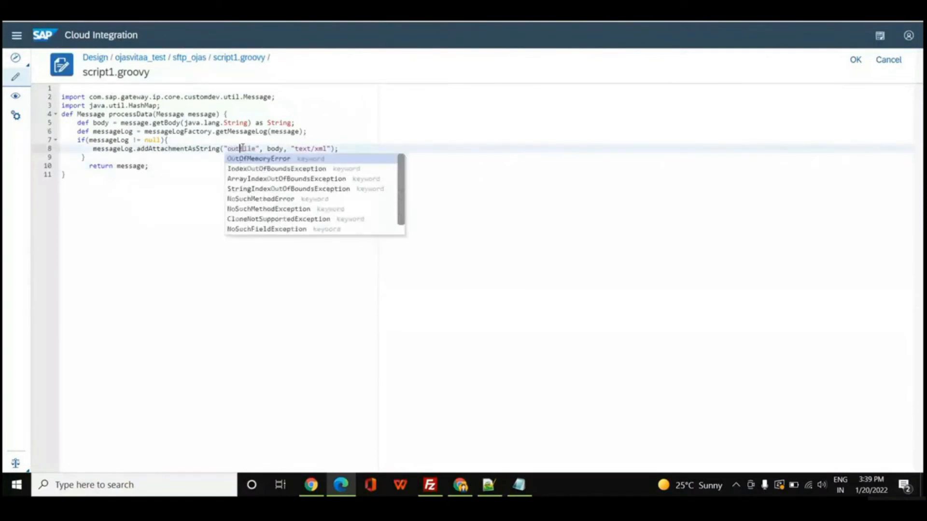
{"action": "type", "text": "put"}
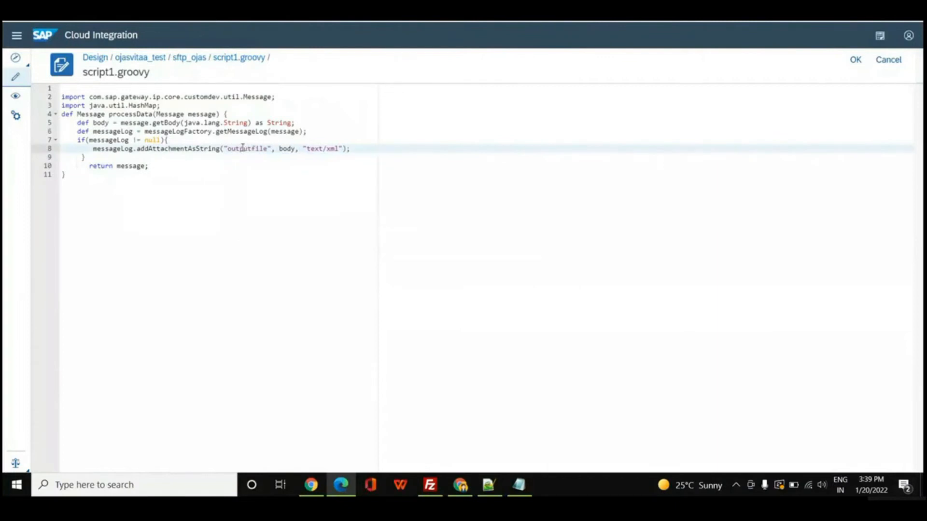
{"action": "left_click", "coordinate": [306, 179]}
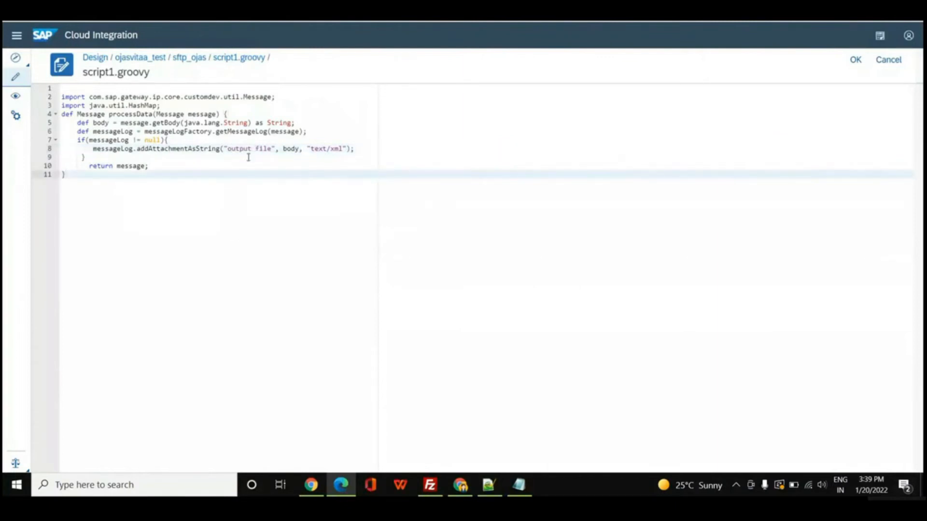
{"action": "left_click", "coordinate": [856, 61]}
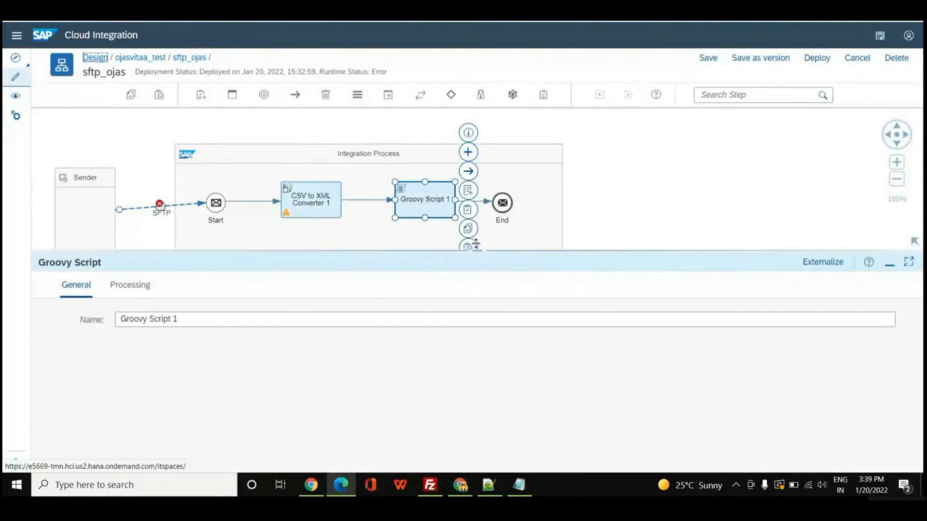
Review the source settings of the SFTP sender channel, including the directory and file name pattern.
{"action": "left_click_drag", "start_coordinate": [476, 251], "coordinate": [474, 355]}
{"action": "left_click", "coordinate": [191, 203]}
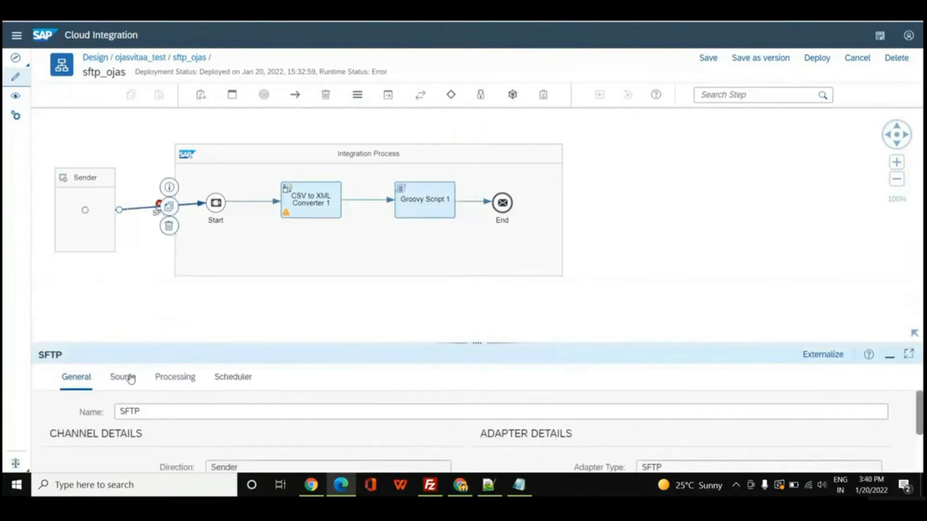
{"action": "left_click", "coordinate": [131, 380]}
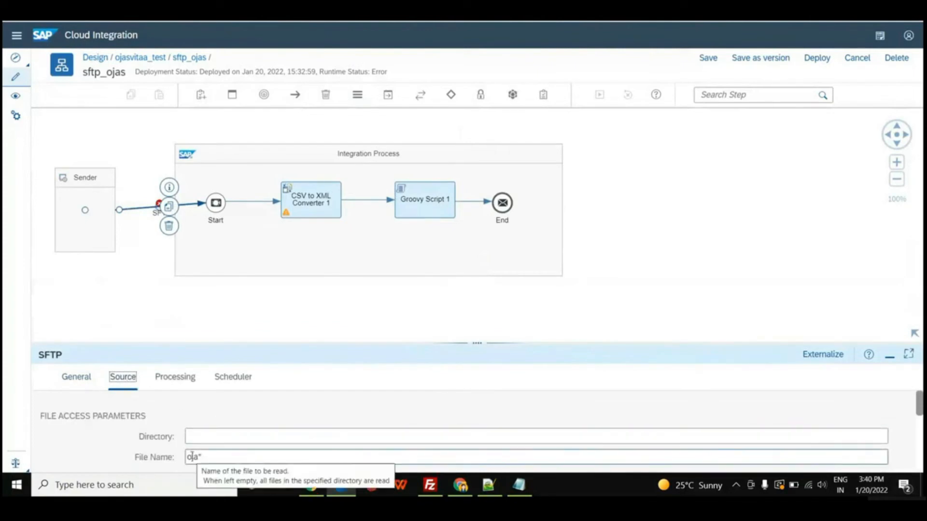
{"action": "left_click", "coordinate": [207, 458]}
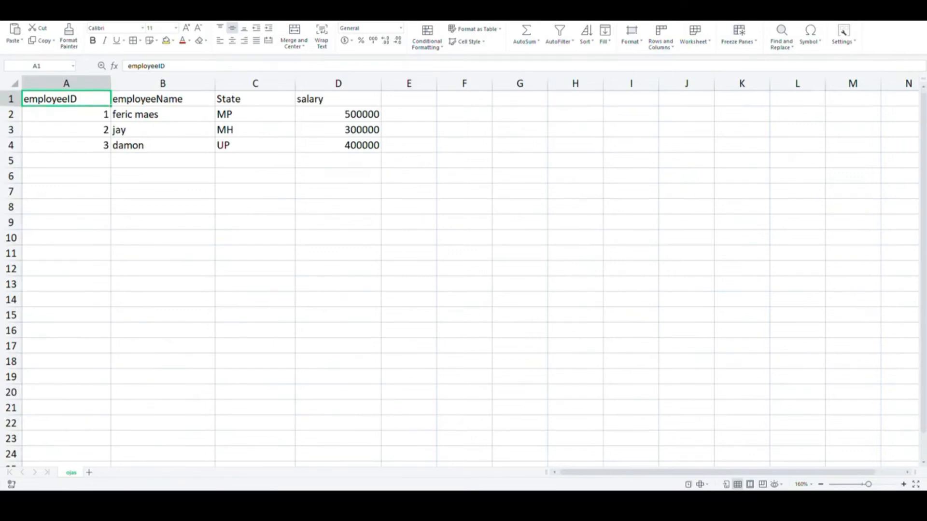
Set the SFTP sender channel's scheduled run time to 03:42 PM.
{"action": "left_click", "coordinate": [233, 376]}
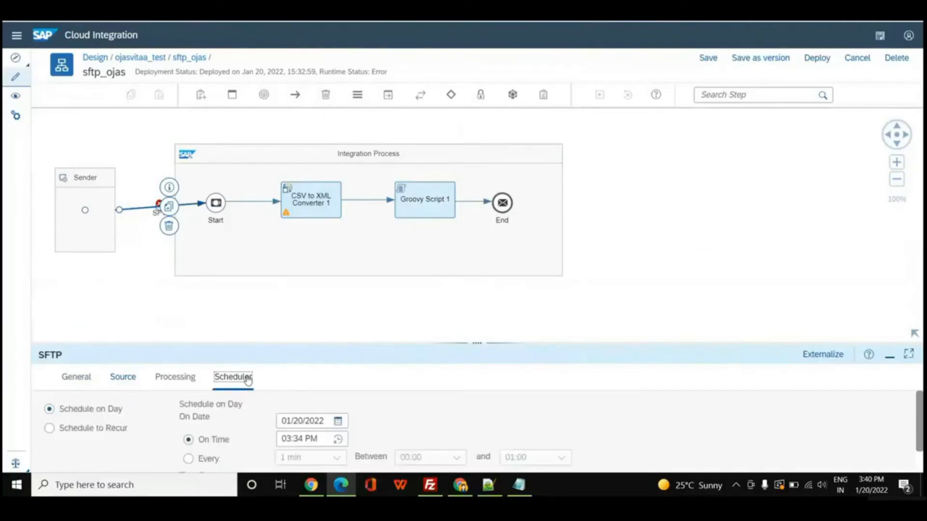
{"action": "left_click_drag", "start_coordinate": [480, 343], "coordinate": [475, 260]}
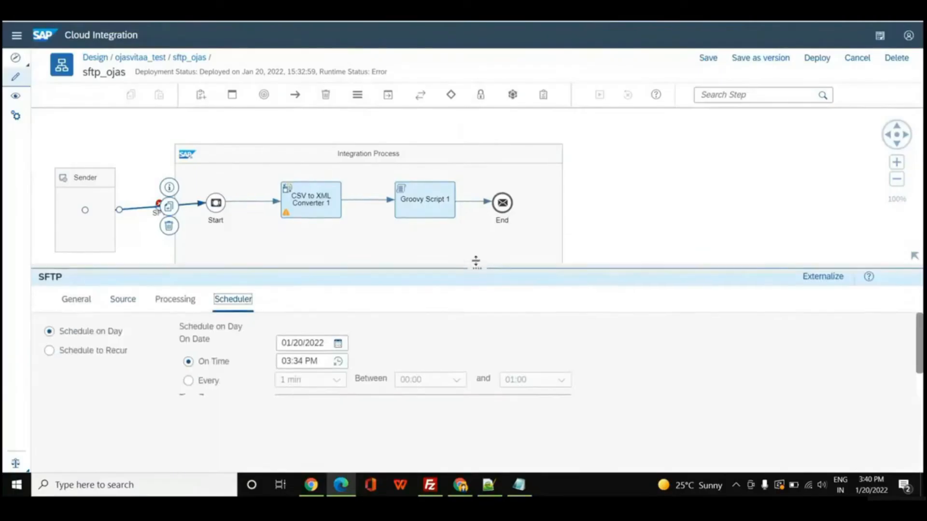
{"action": "left_click", "coordinate": [337, 358]}
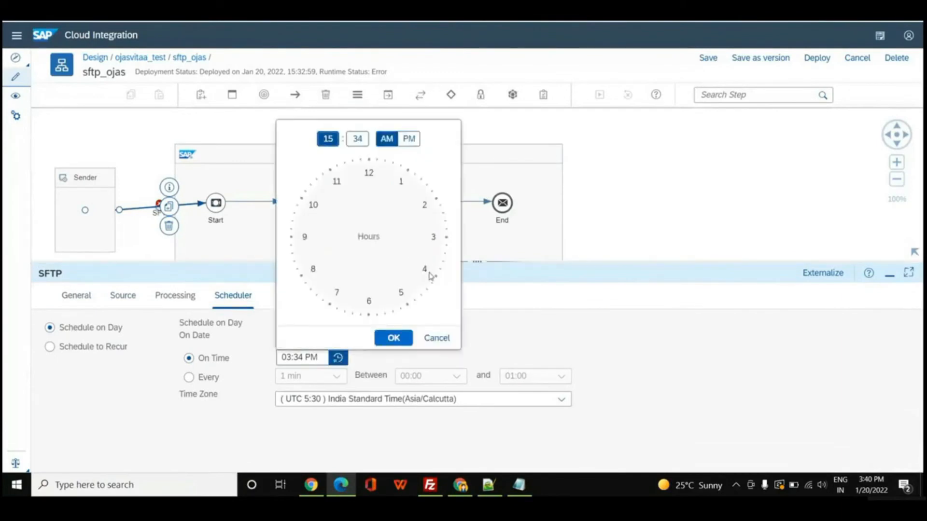
{"action": "left_click", "coordinate": [433, 235]}
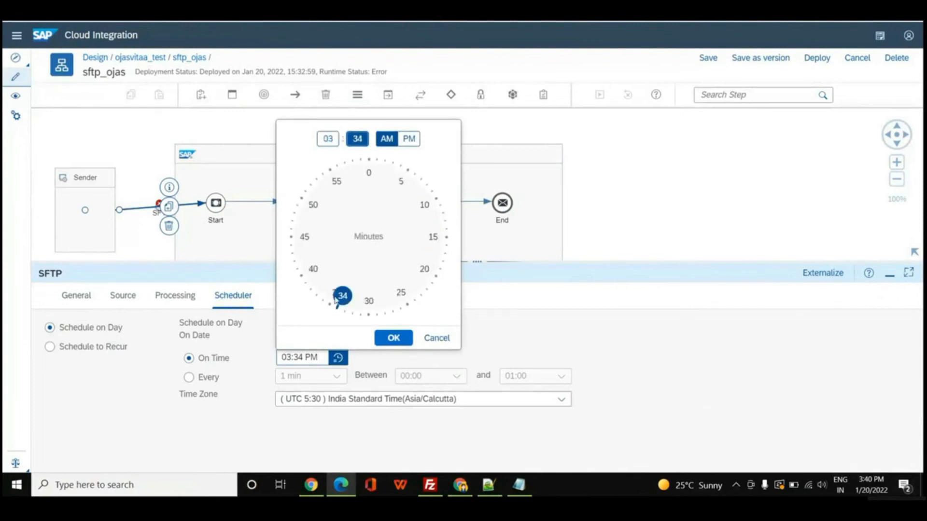
{"action": "mouse_move", "coordinate": [344, 298]}
{"action": "left_mouse_down"}
{"action": "mouse_move", "coordinate": [307, 258]}
{"action": "mouse_move", "coordinate": [300, 263]}
{"action": "left_mouse_up"}
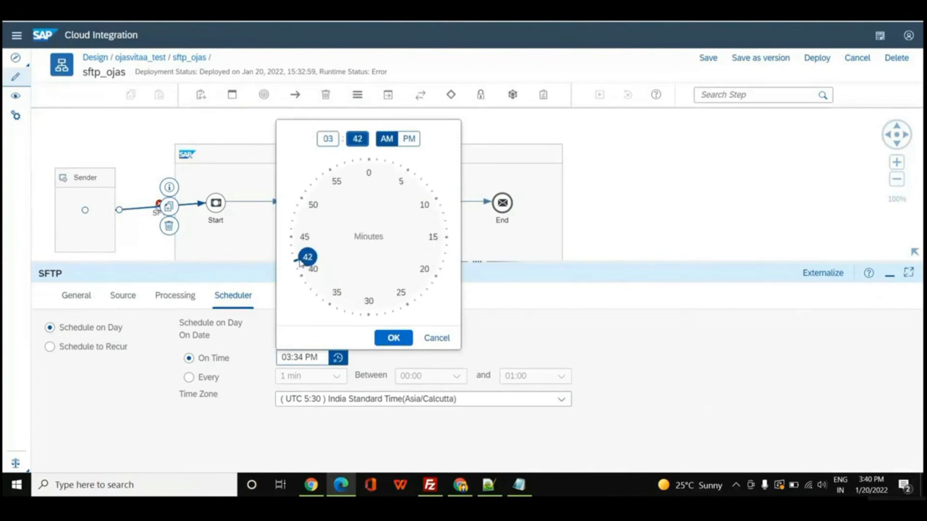
{"action": "left_click", "coordinate": [409, 139]}
{"action": "left_click", "coordinate": [404, 343]}
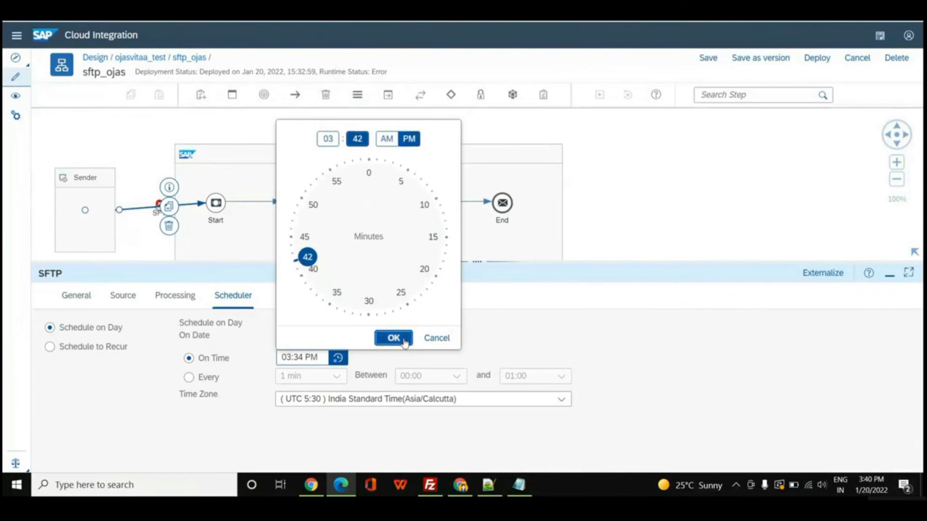
Deploy the sftp_ojas integration flow and acknowledge the deployment confirmation.
{"action": "left_click", "coordinate": [824, 63]}
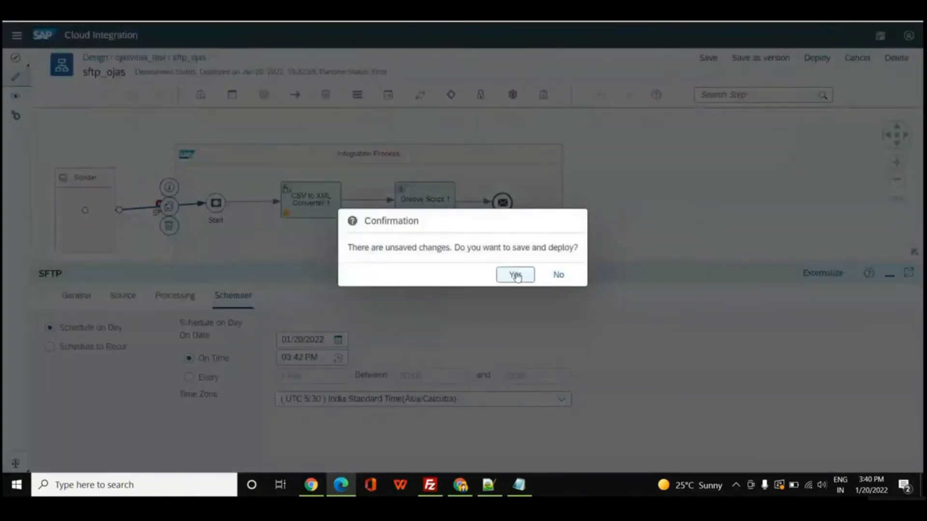
{"action": "left_click", "coordinate": [515, 273]}
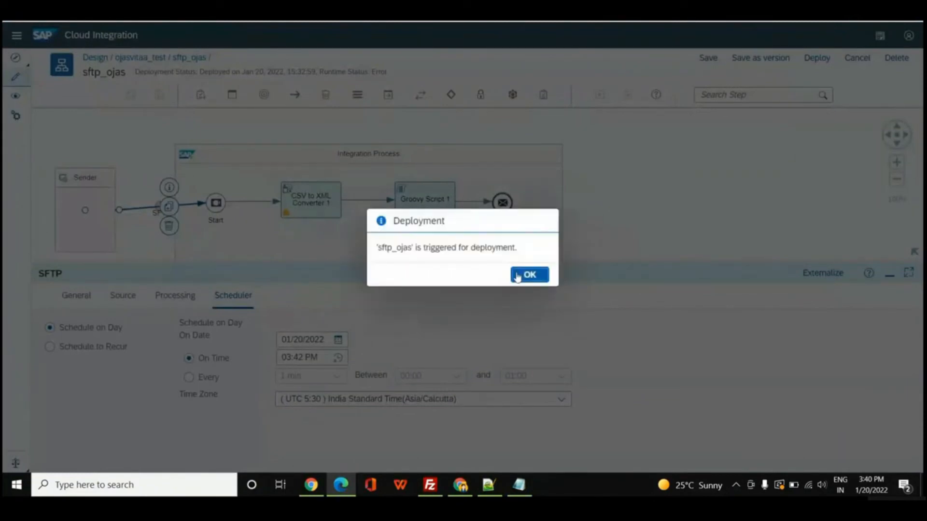
{"action": "left_click", "coordinate": [516, 276]}
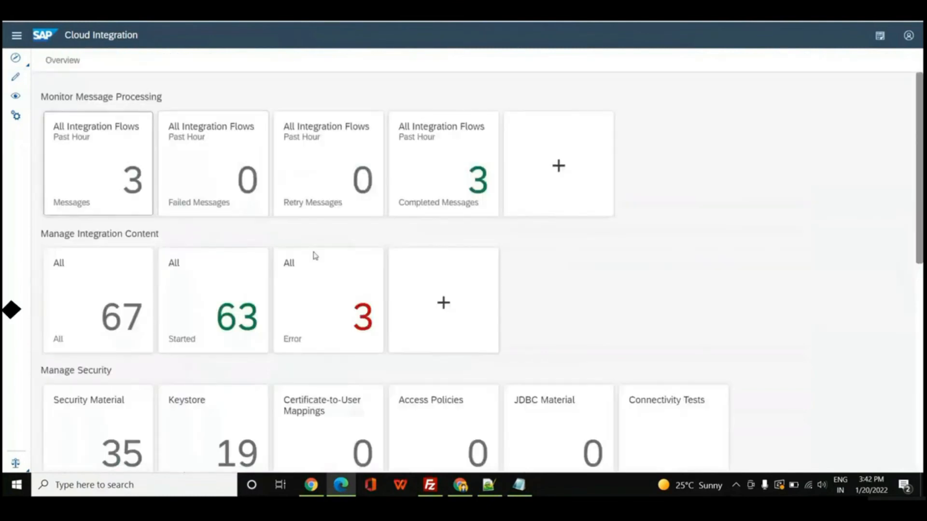
In the message monitor, list the completed messages and open the output file attachment of the latest sftp_ojas message.
{"action": "left_click", "coordinate": [421, 204]}
{"action": "left_click", "coordinate": [245, 223]}
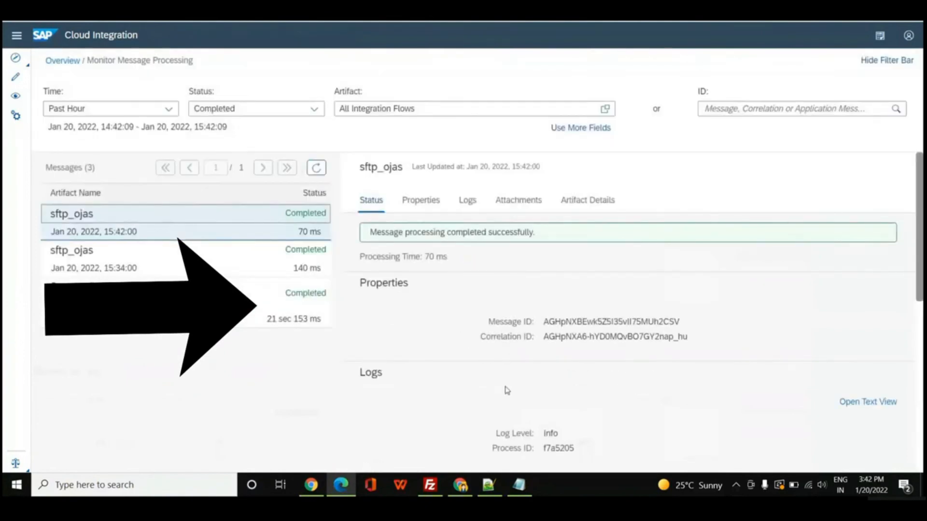
{"action": "scroll", "coordinate": [507, 390], "scroll_direction": "down", "scroll_amount": 5}
{"action": "scroll", "coordinate": [507, 390], "scroll_direction": "down", "scroll_amount": 1}
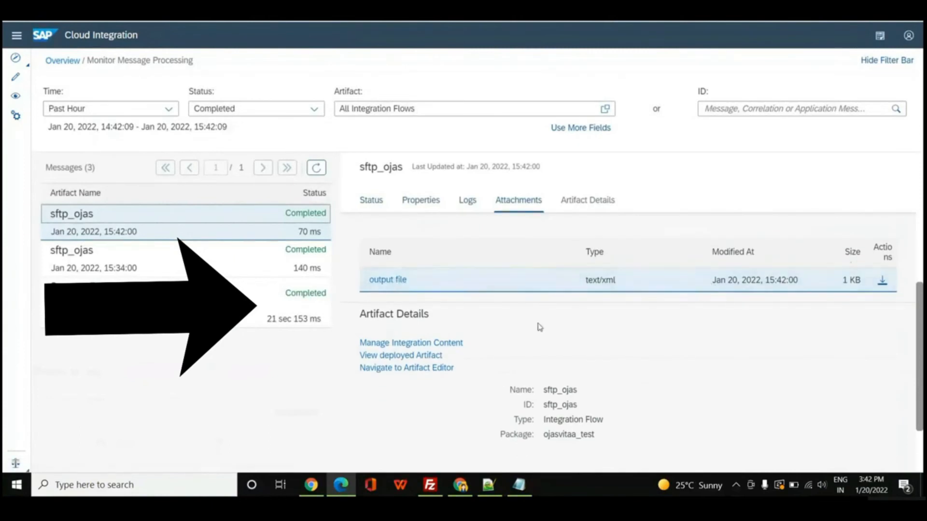
{"action": "left_click", "coordinate": [385, 280]}
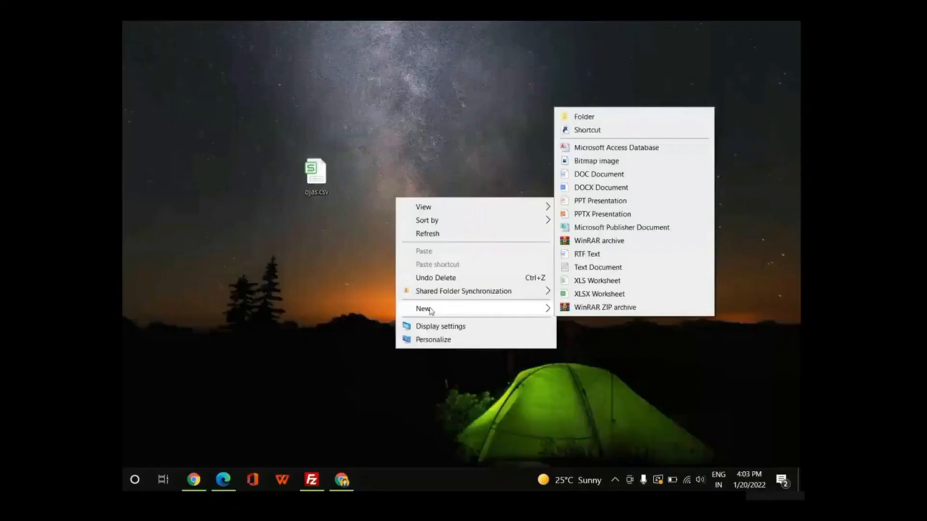
Create an empty text file named result.txt on the desktop, then switch to FileZilla and select it among the local Desktop files.
{"action": "left_click", "coordinate": [600, 267]}
{"action": "type", "text": "result"}
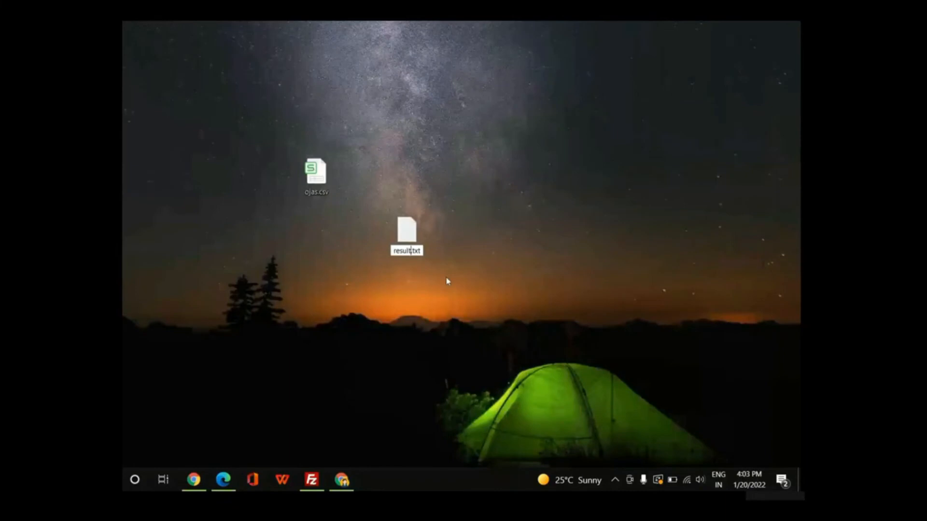
{"action": "key", "text": "Return"}
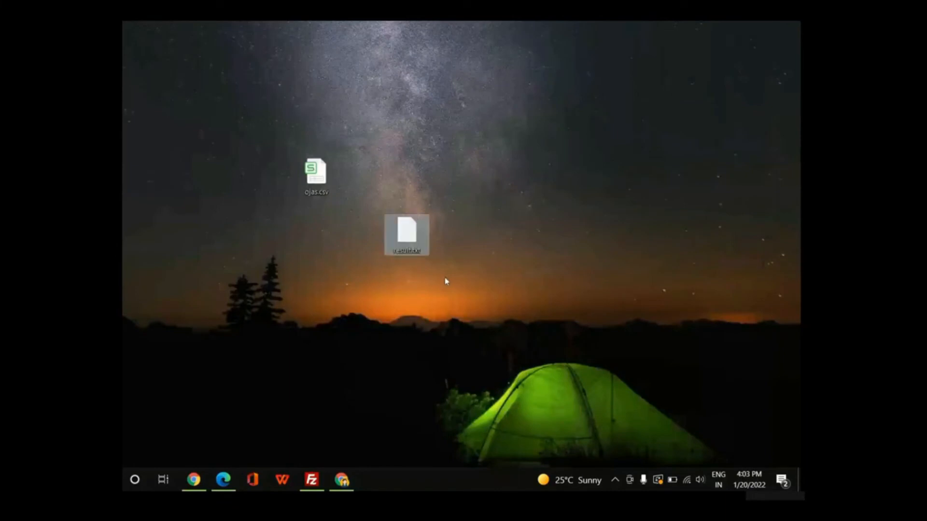
{"action": "left_click", "coordinate": [314, 480]}
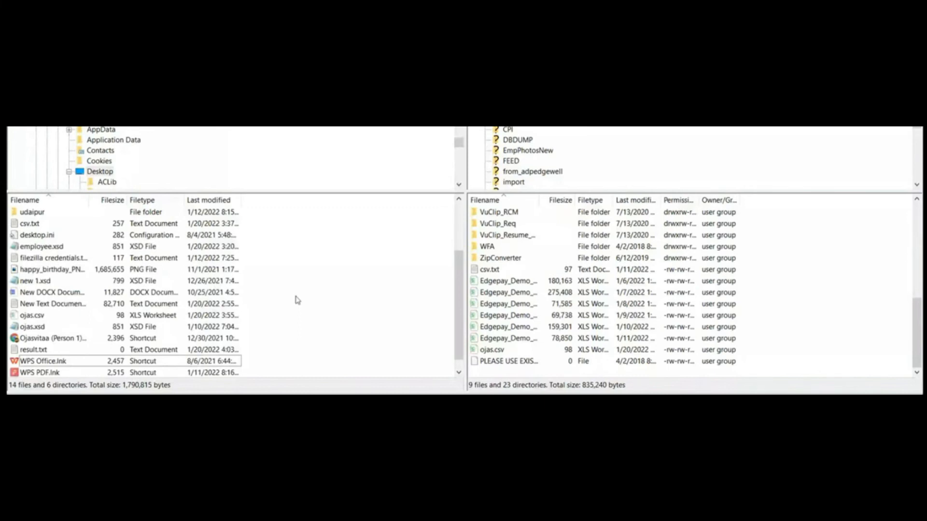
{"action": "left_click", "coordinate": [169, 350]}
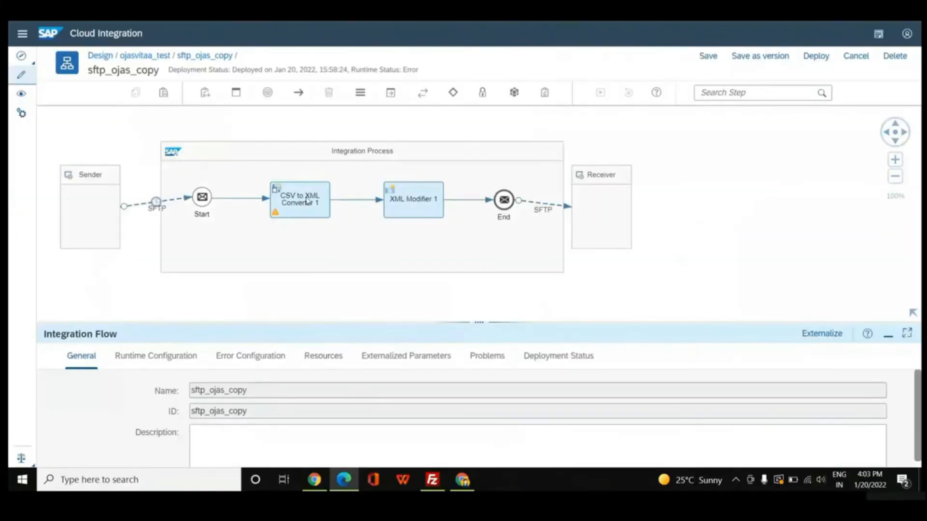
In the sftp_ojas_copy flow, set the CSV field separator of CSV to XML Converter 1 to Comma(,).
{"action": "left_click", "coordinate": [307, 201]}
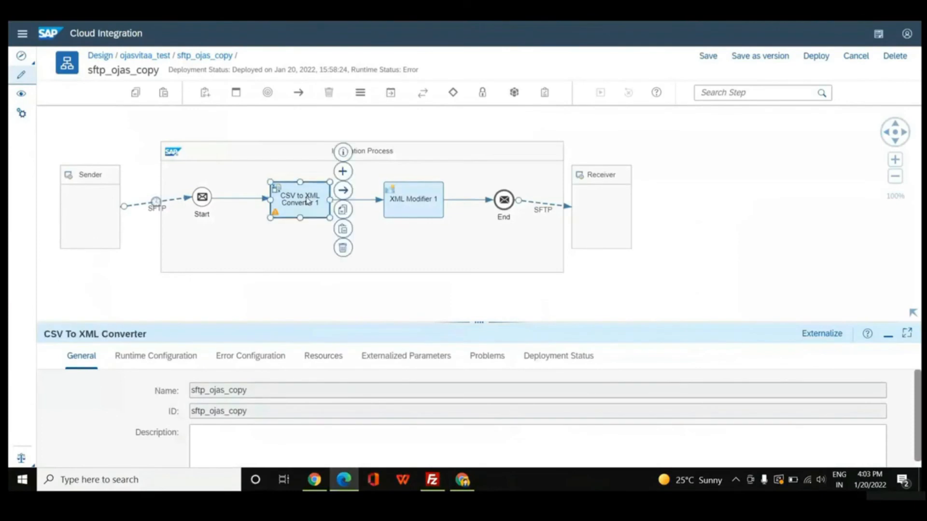
{"action": "left_click", "coordinate": [133, 355]}
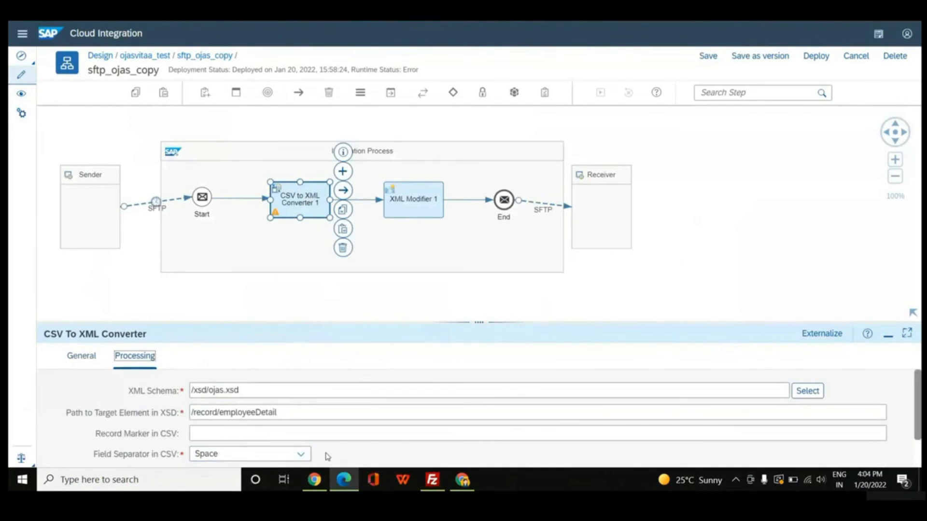
{"action": "left_click_drag", "start_coordinate": [471, 327], "coordinate": [480, 257]}
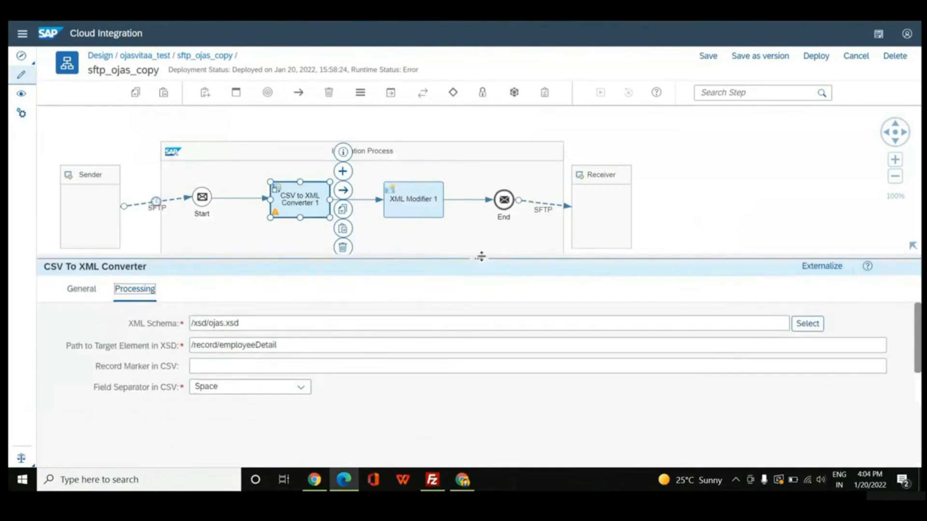
{"action": "left_click", "coordinate": [302, 387]}
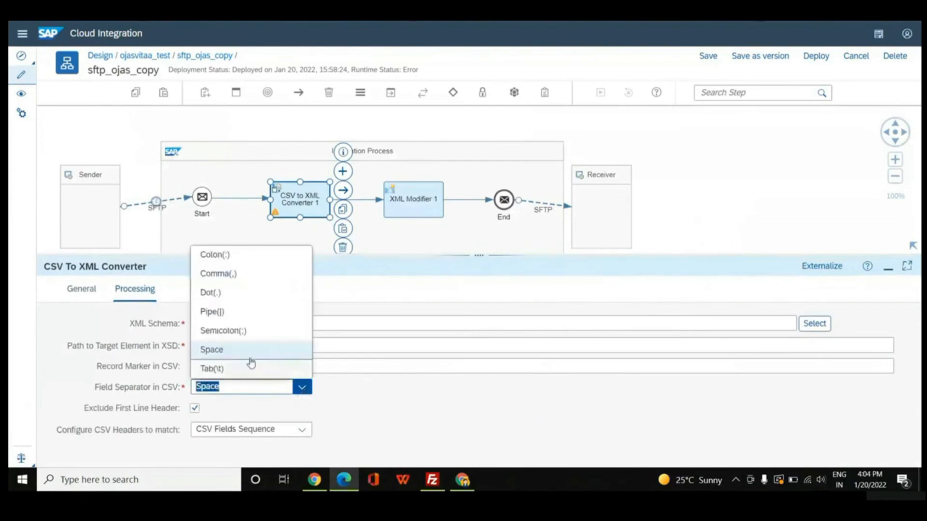
{"action": "left_click", "coordinate": [228, 281]}
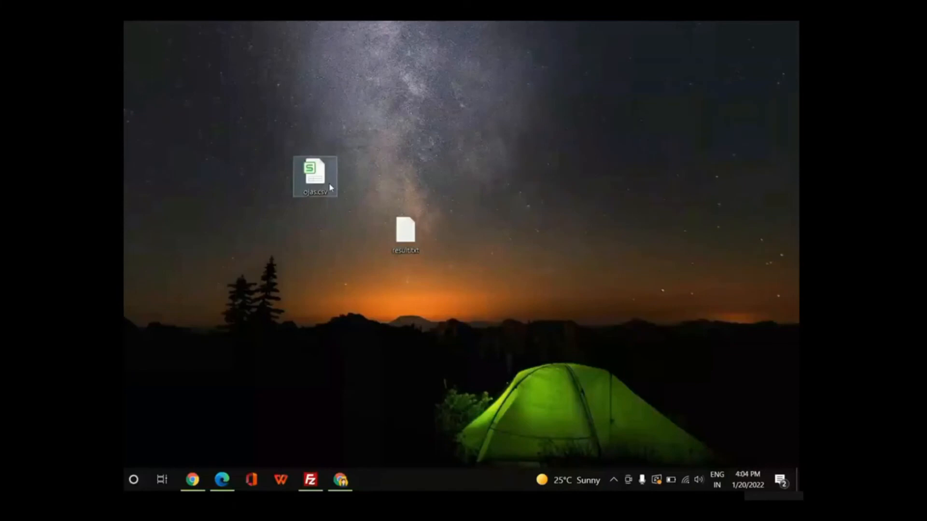
Open the desktop file ojas.csv in Notepad to check its field separators, then close it.
{"action": "right_click", "coordinate": [330, 187]}
{"action": "mouse_move", "coordinate": [456, 267]}
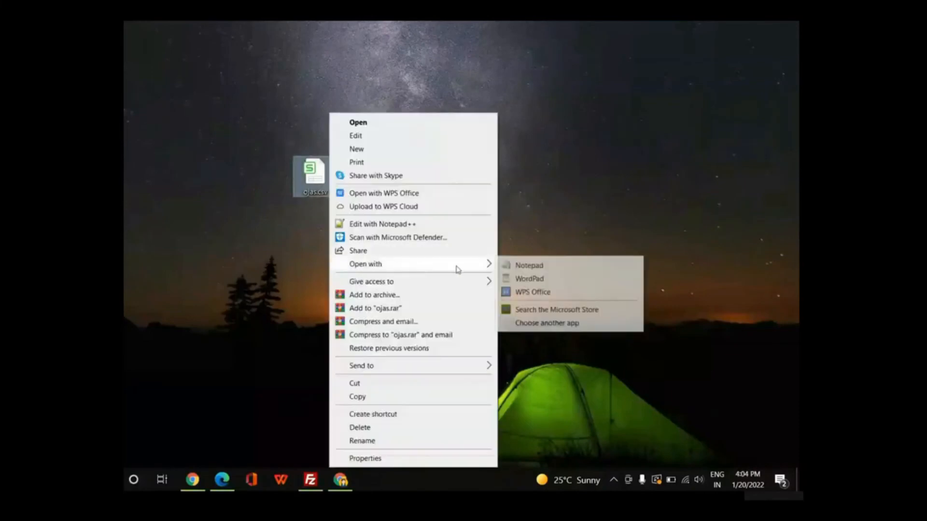
{"action": "left_click", "coordinate": [528, 265]}
{"action": "left_click_drag", "start_coordinate": [519, 267], "coordinate": [483, 57]}
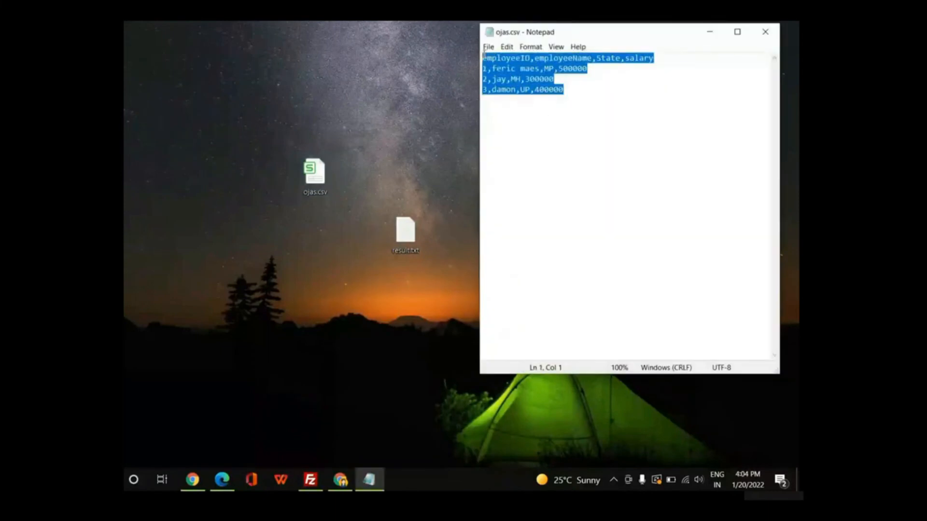
{"action": "left_click", "coordinate": [765, 32]}
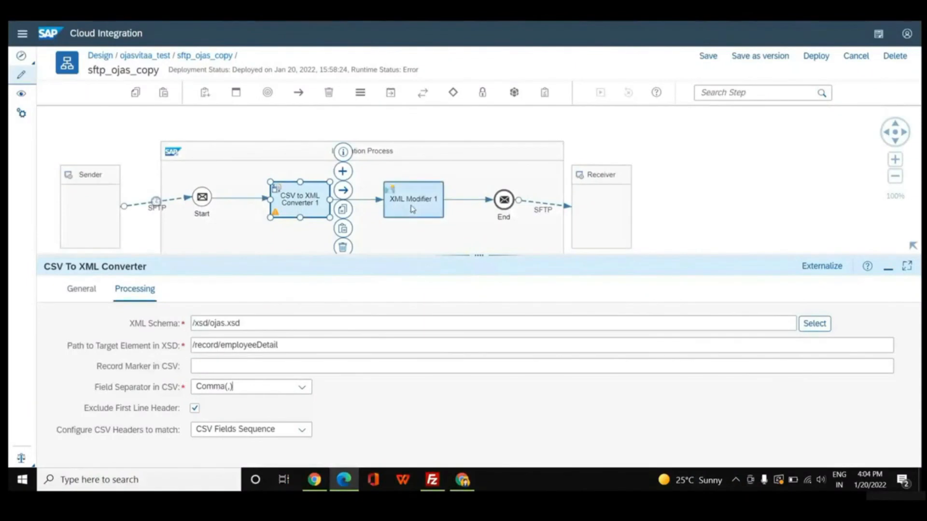
Review XML Modifier 1, the receiver SFTP channel's target settings, and the sender SFTP channel's source and processing settings in the sftp_ojas_copy flow.
{"action": "left_click", "coordinate": [413, 209]}
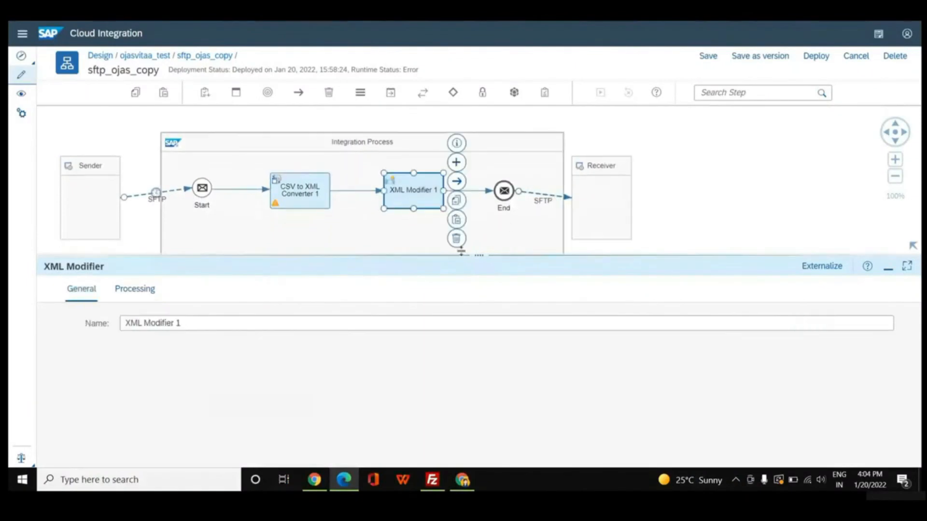
{"action": "left_click_drag", "start_coordinate": [478, 255], "coordinate": [478, 314]}
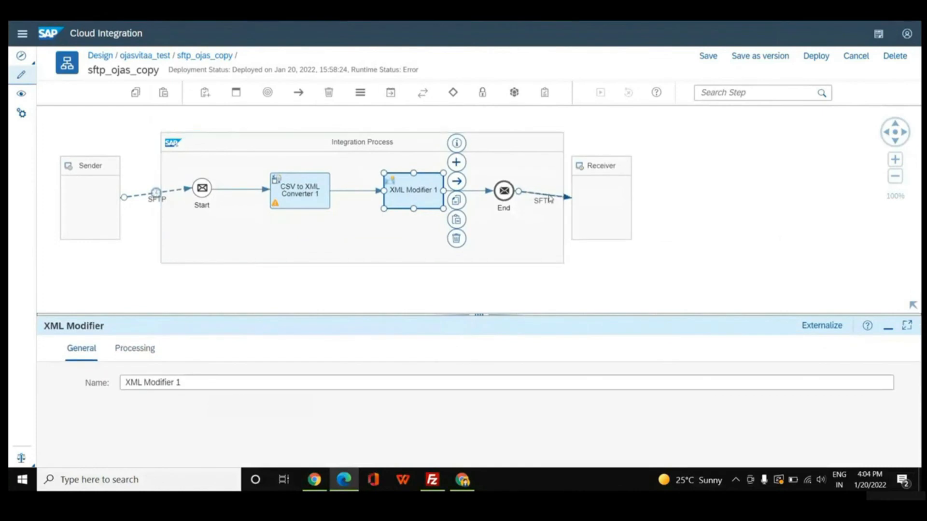
{"action": "left_click", "coordinate": [549, 197]}
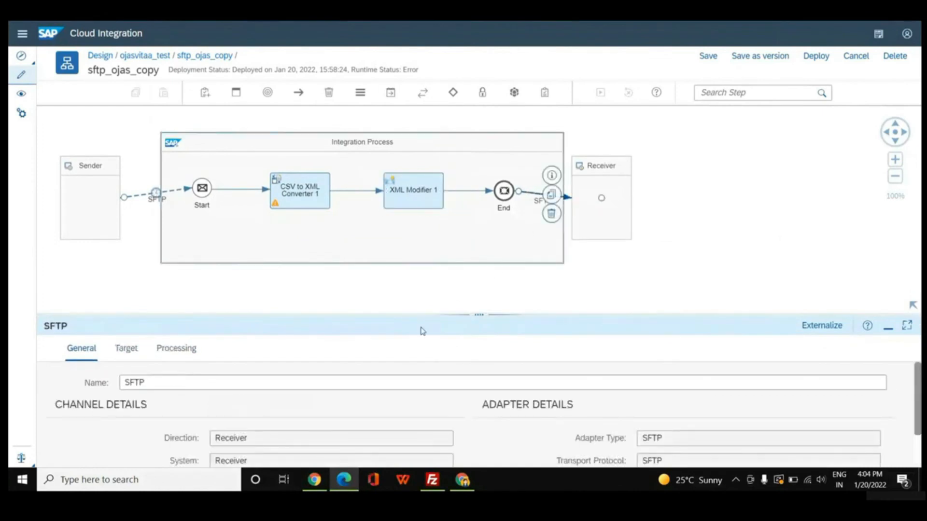
{"action": "left_click", "coordinate": [137, 349]}
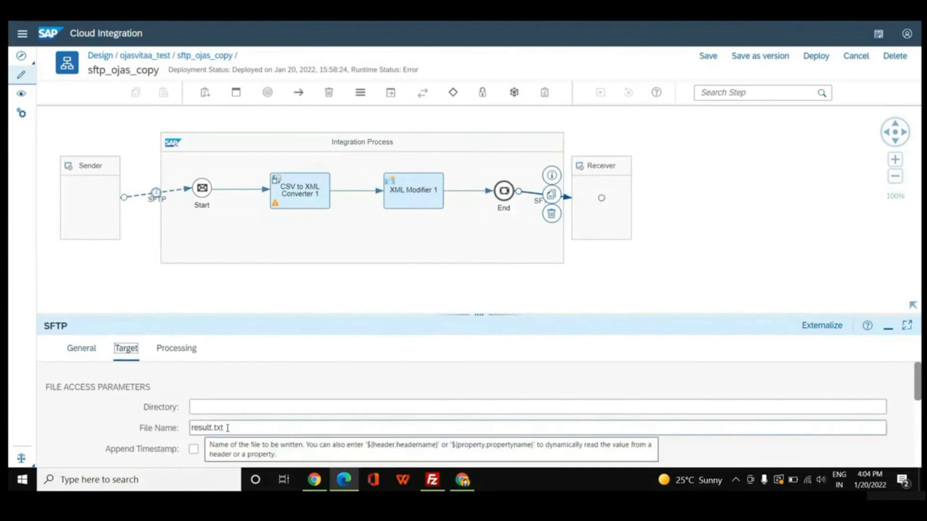
{"action": "left_click", "coordinate": [155, 197]}
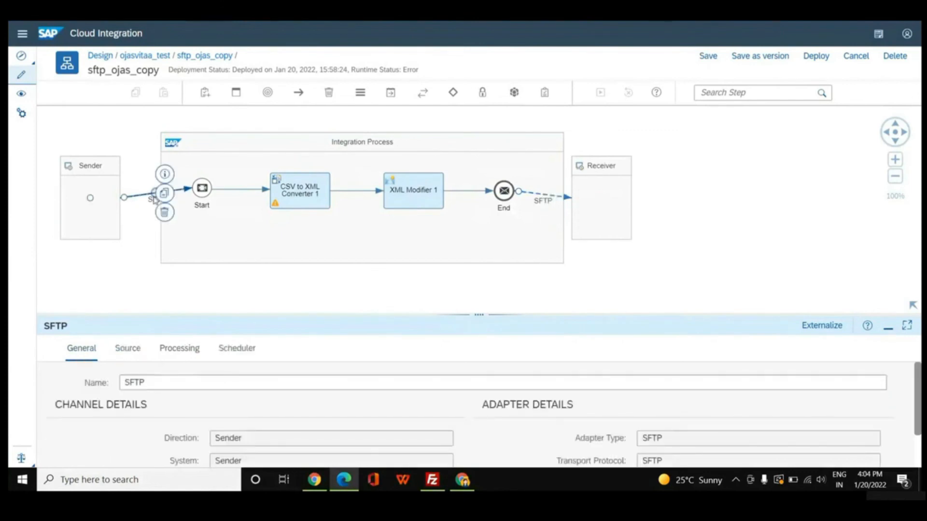
{"action": "left_click", "coordinate": [128, 352]}
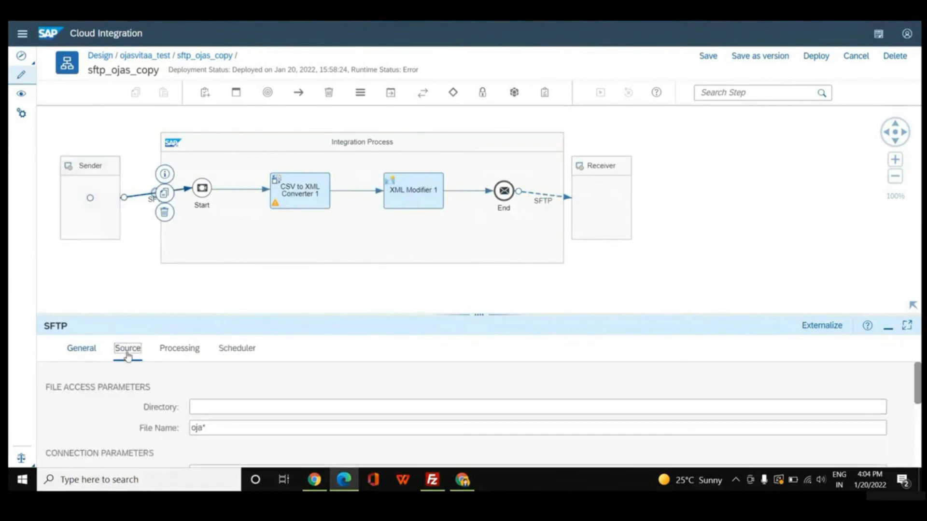
{"action": "left_click", "coordinate": [183, 354]}
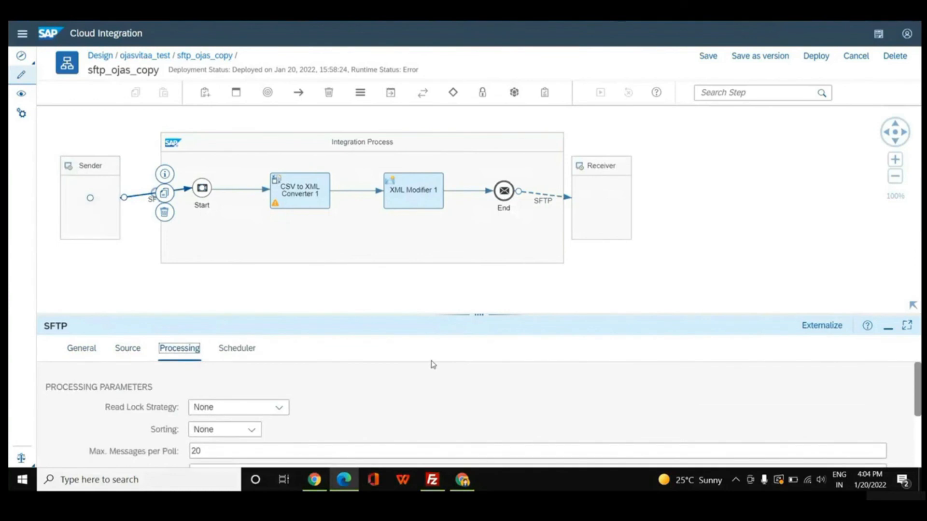
{"action": "left_click_drag", "start_coordinate": [474, 314], "coordinate": [471, 233]}
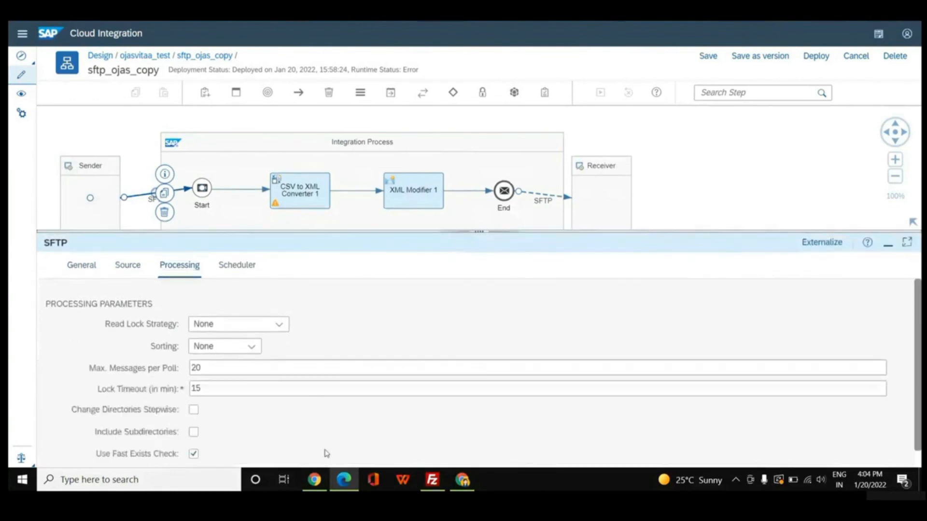
{"action": "scroll", "coordinate": [321, 455], "scroll_direction": "down", "scroll_amount": 1}
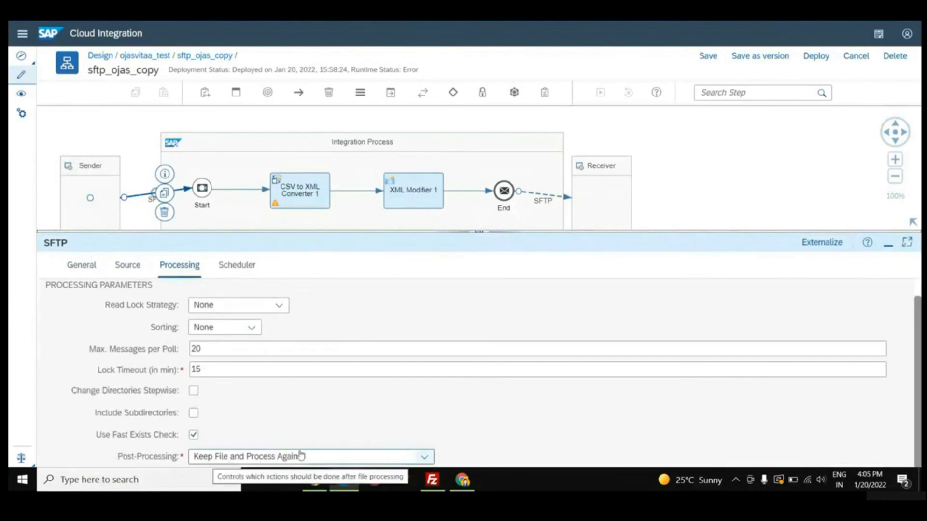
Schedule the sender SFTP channel to run on day at 04:07 PM.
{"action": "left_click", "coordinate": [249, 269]}
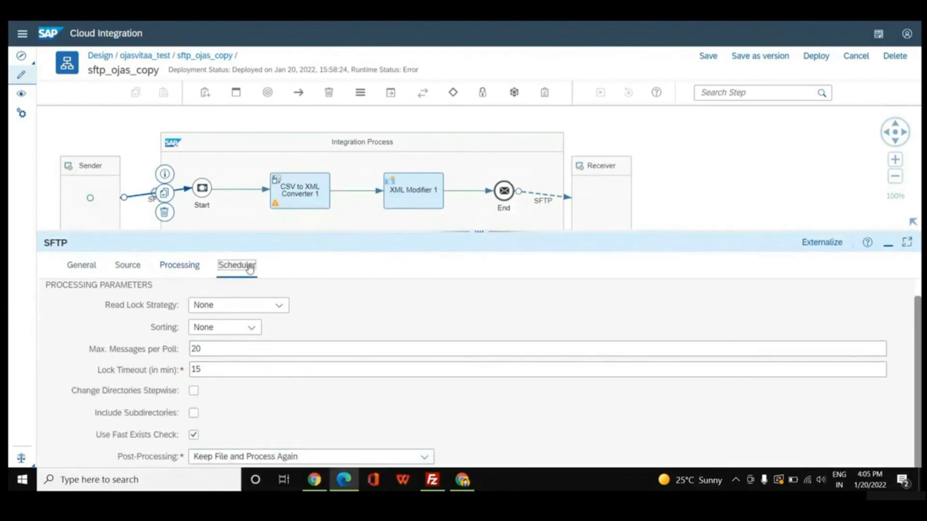
{"action": "left_click", "coordinate": [341, 327]}
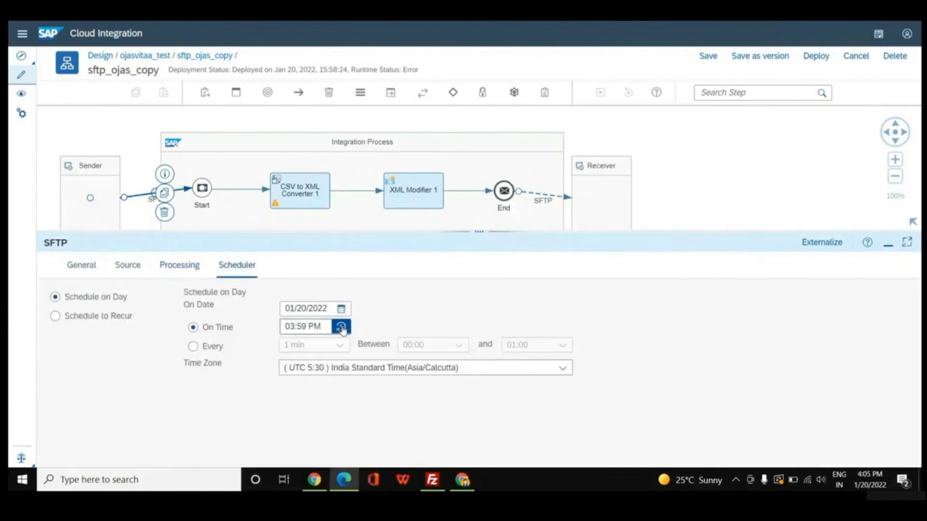
{"action": "left_click", "coordinate": [427, 238]}
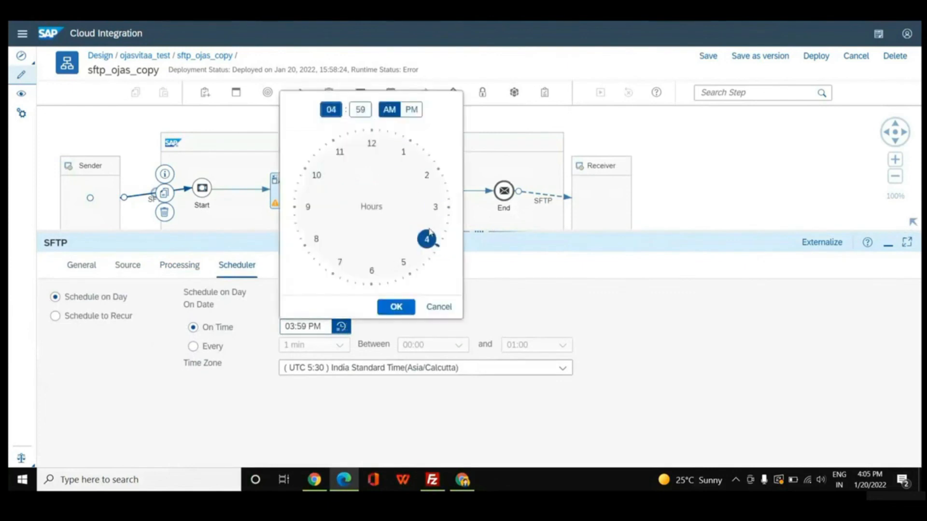
{"action": "left_click_drag", "start_coordinate": [365, 153], "coordinate": [403, 177]}
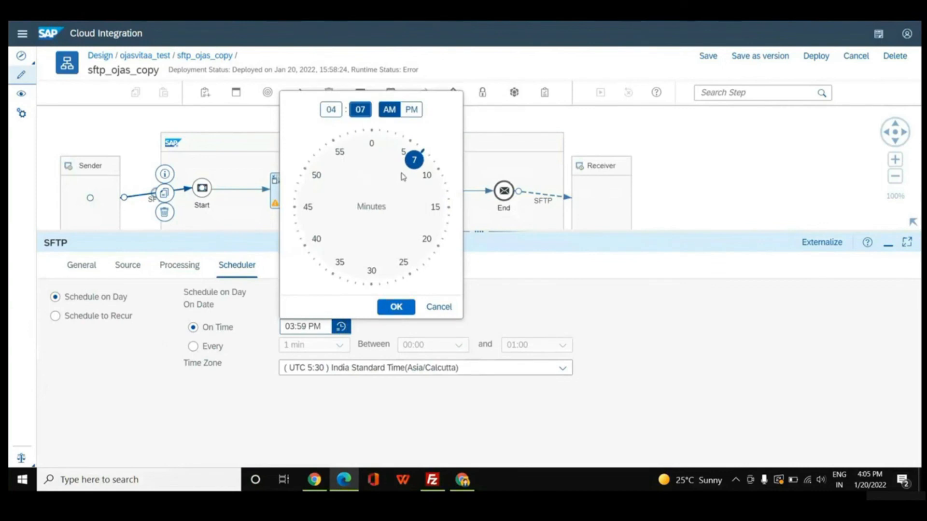
{"action": "left_click", "coordinate": [412, 109]}
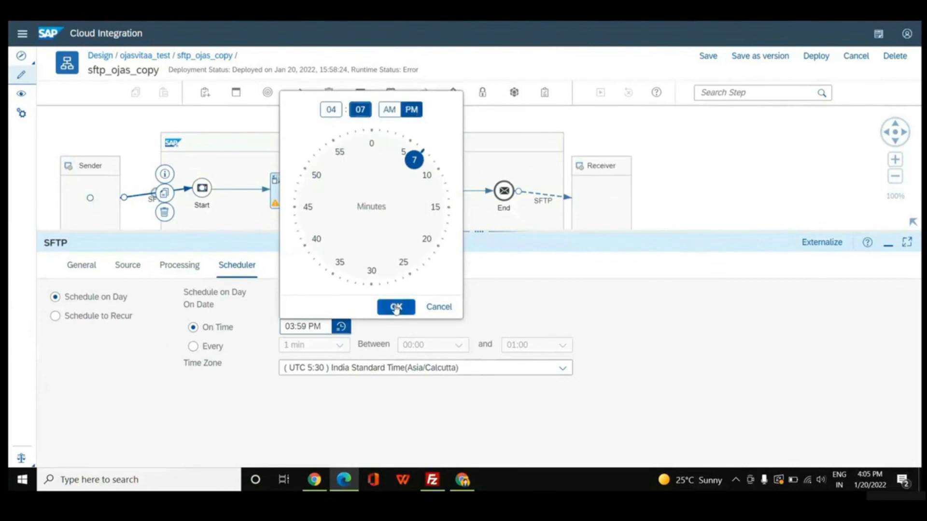
{"action": "left_click", "coordinate": [395, 307]}
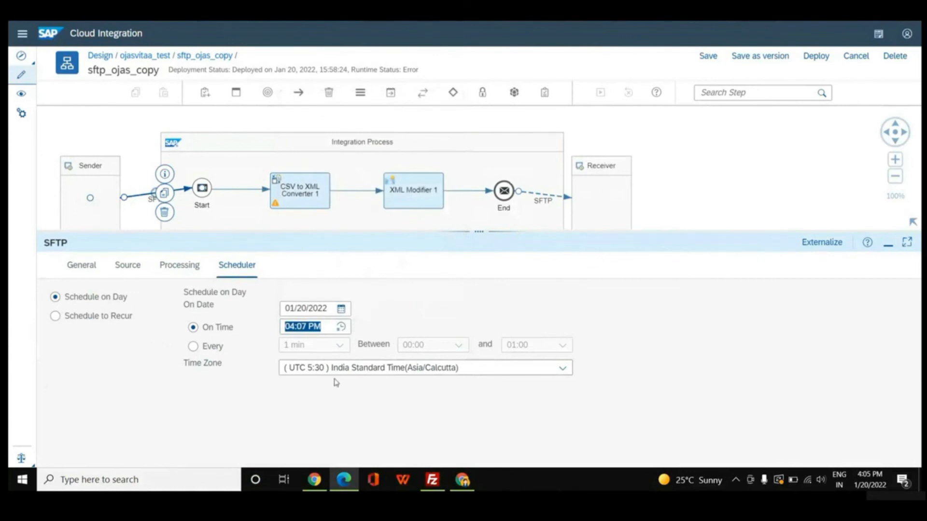
Deploy the sftp_ojas_copy integration flow and acknowledge the deployment.
{"action": "left_click", "coordinate": [803, 61]}
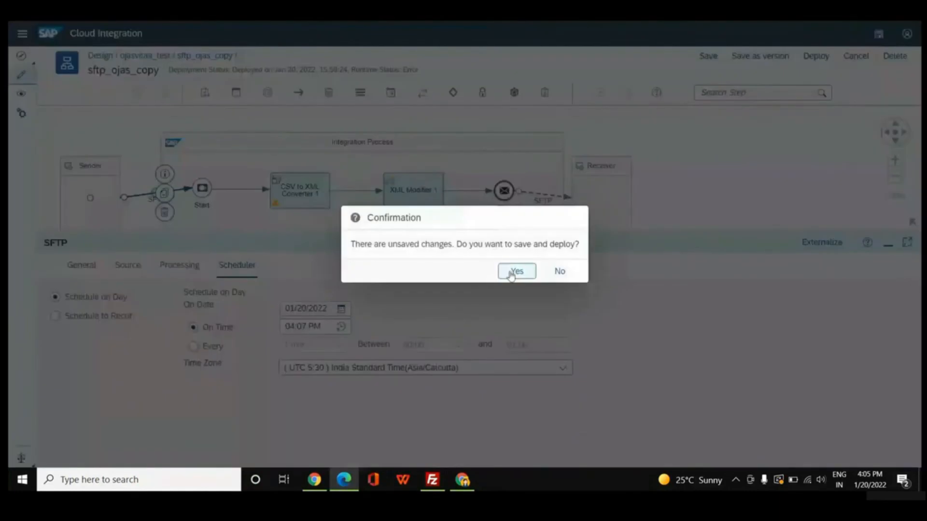
{"action": "left_click", "coordinate": [513, 272]}
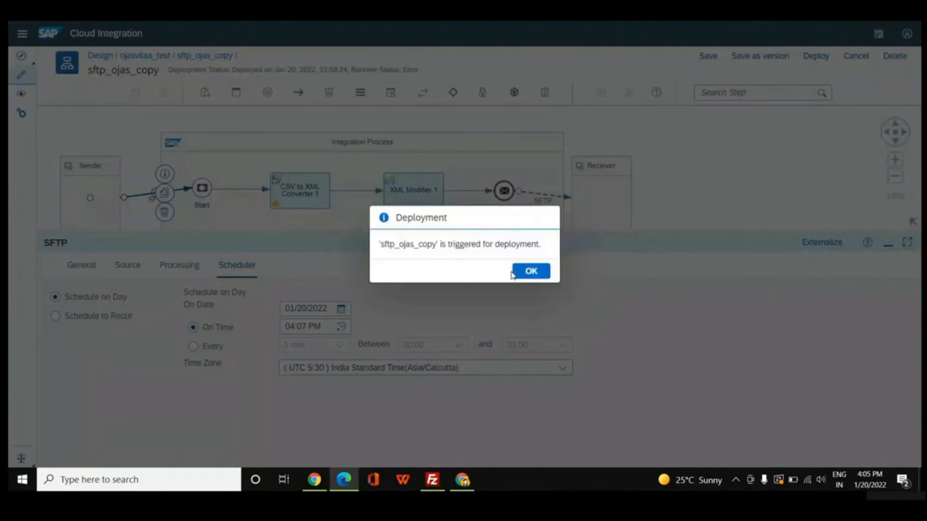
{"action": "left_click", "coordinate": [532, 273]}
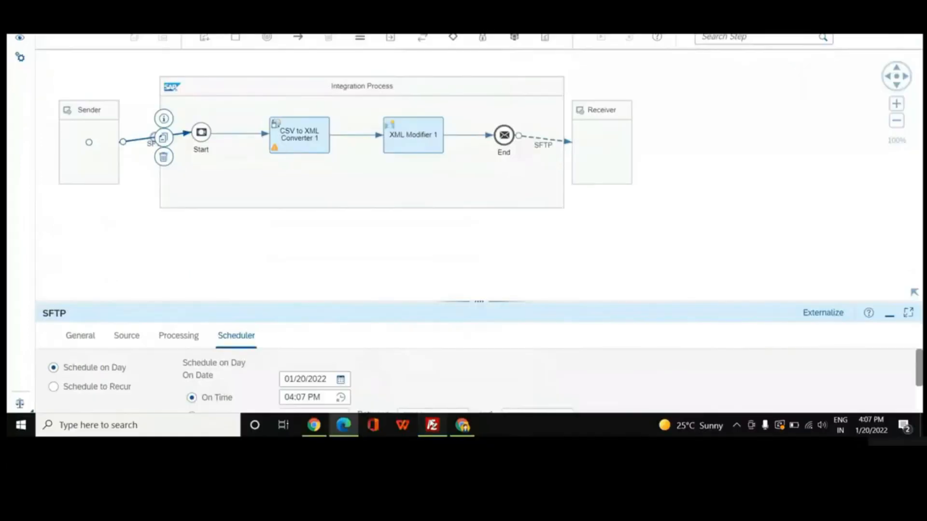
Switch to FileZilla and download result.txt from the server, overwriting the local Desktop copy.
{"action": "left_click", "coordinate": [432, 424]}
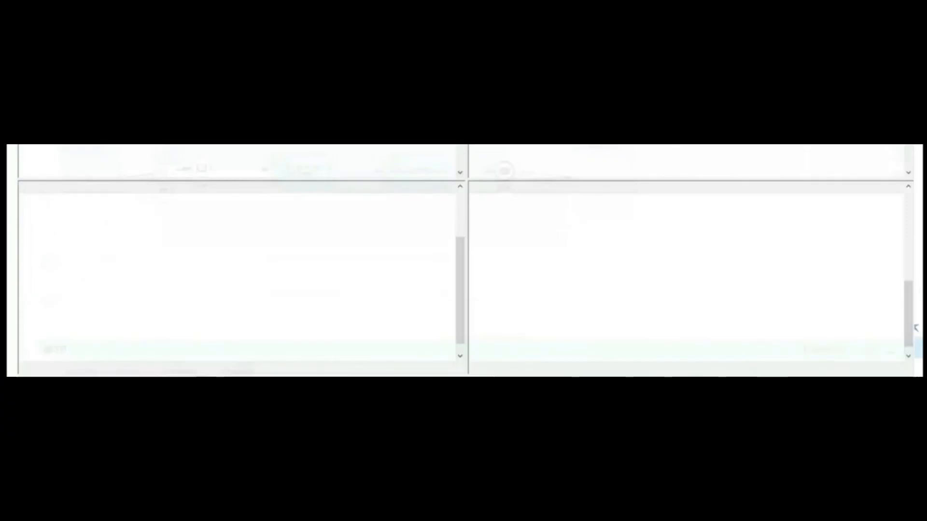
{"action": "left_click", "coordinate": [515, 341]}
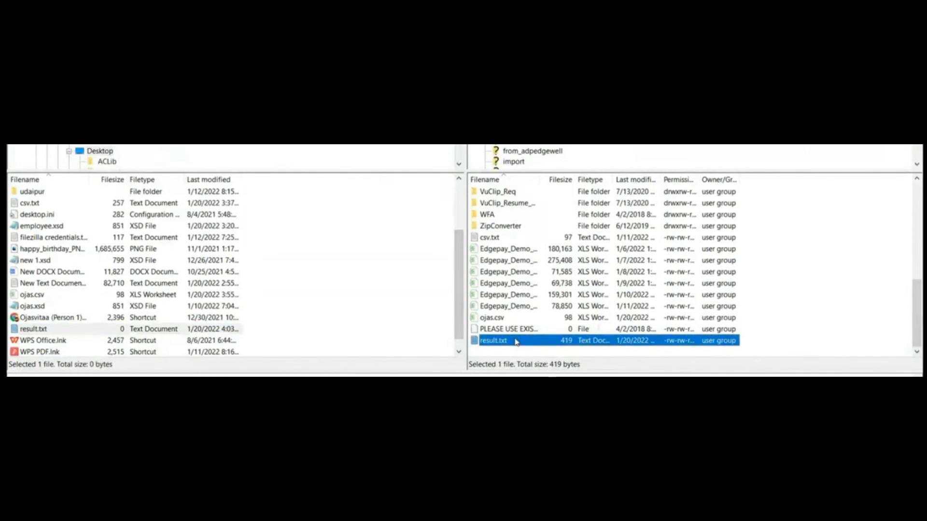
{"action": "double_click", "coordinate": [516, 341]}
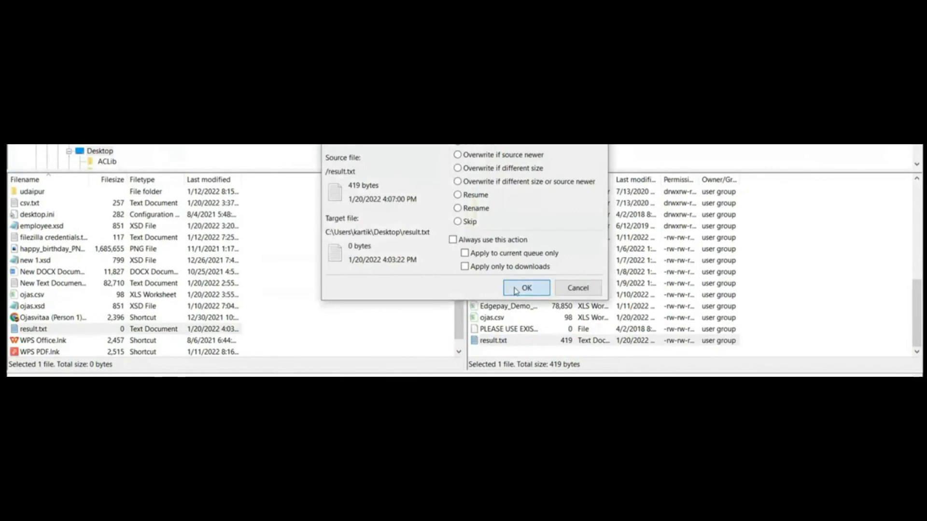
{"action": "left_click", "coordinate": [516, 288]}
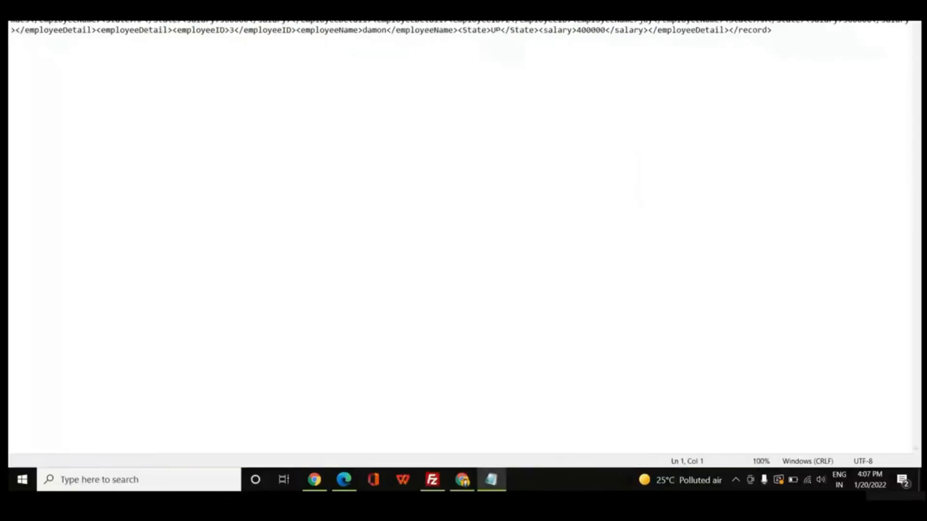
Take the full XML content of result.txt from Notepad and view it formatted in the browser's XML Beautifier.
{"action": "key", "text": "ctrl+a"}
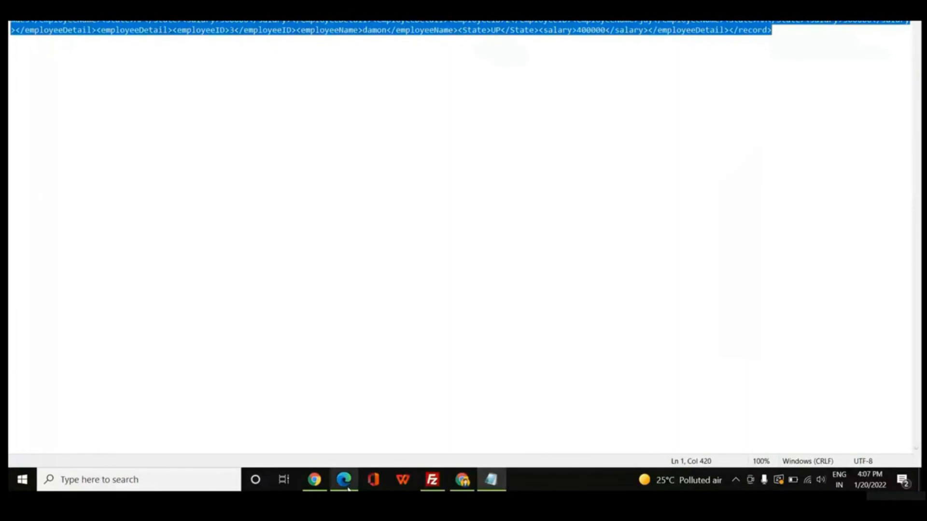
{"action": "left_click", "coordinate": [347, 488]}
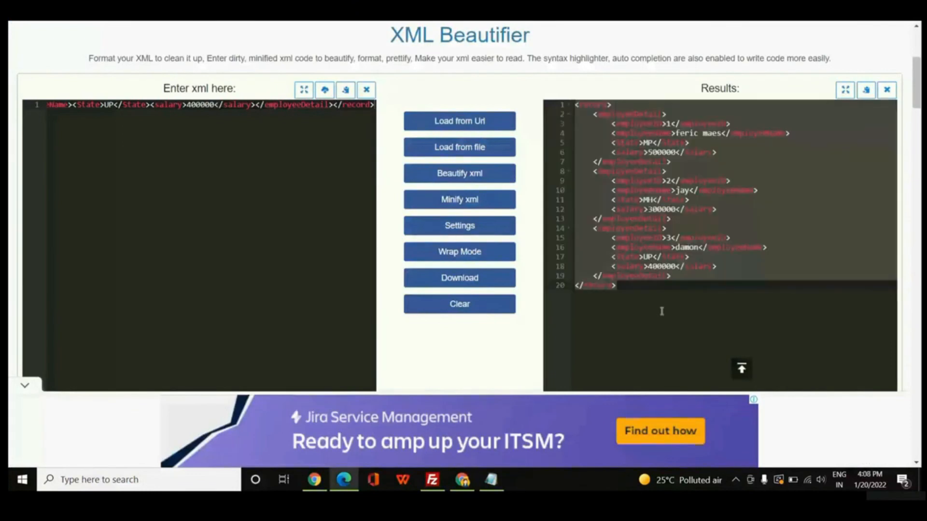
{"action": "left_click", "coordinate": [662, 312]}
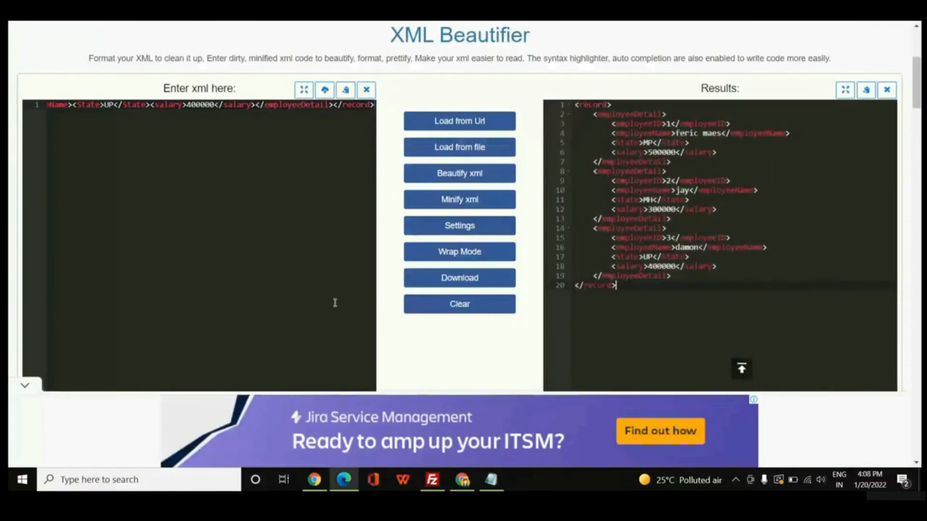